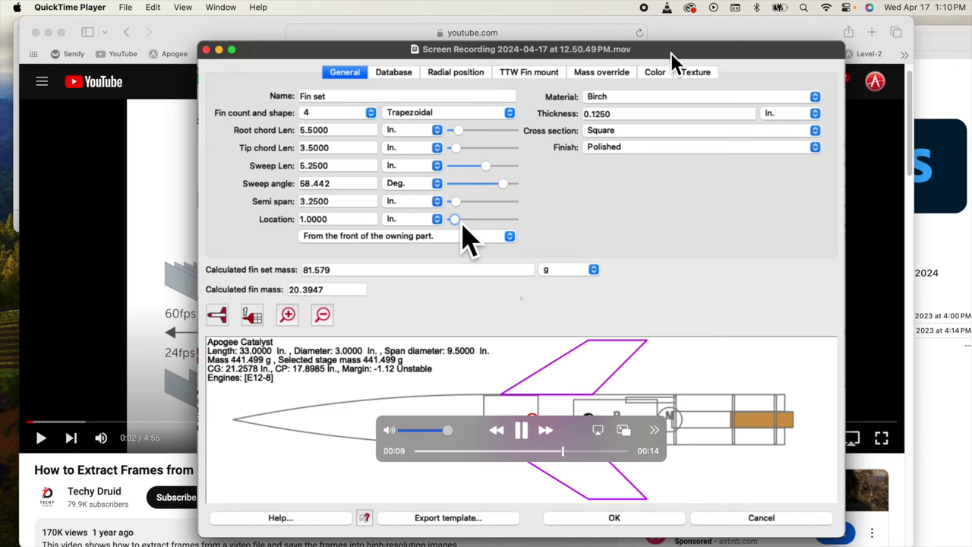
- Reposition the QuickTime window and play the 12.50.49 PM recording to the Rocksim Fin Set frame
left_click_drag(671, 51, 584, 46)
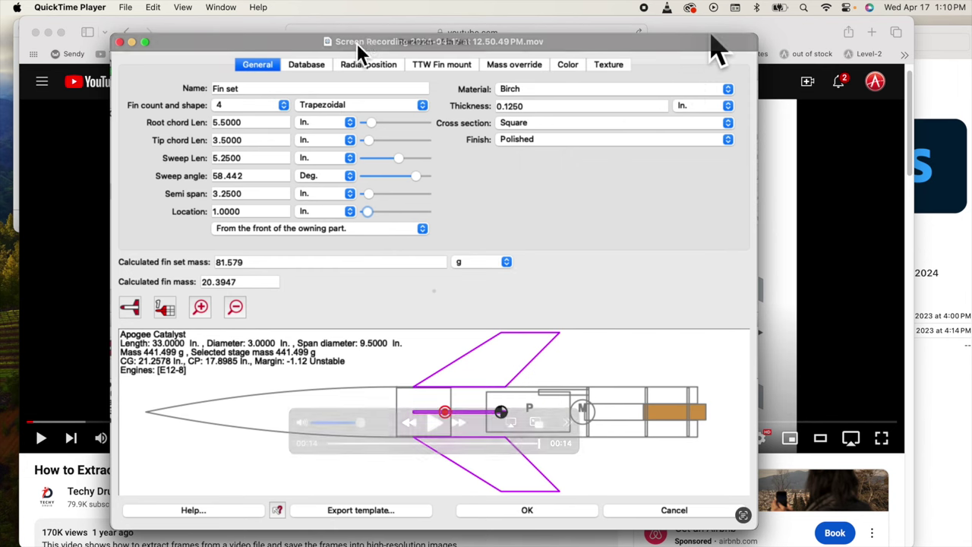
left_click_drag(358, 44, 423, 47)
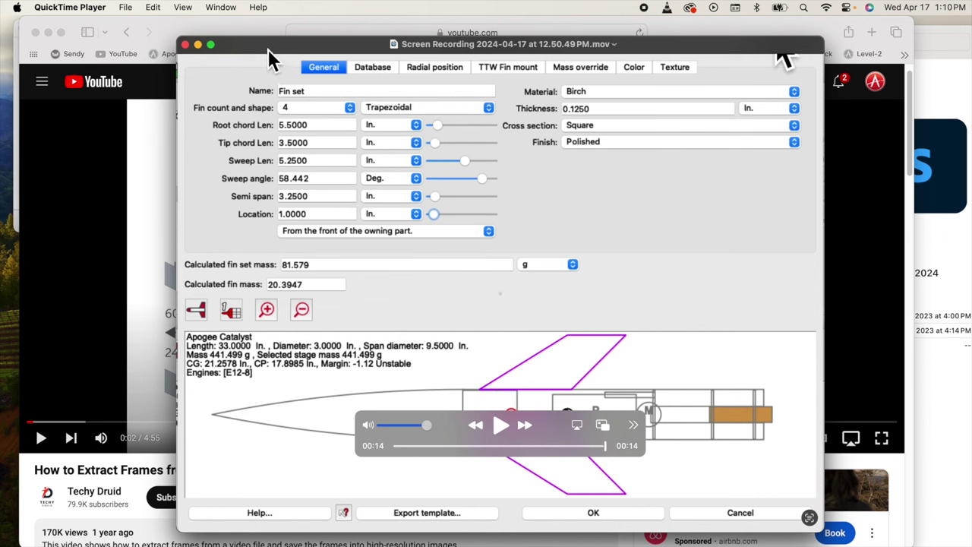
left_click_drag(264, 46, 311, 50)
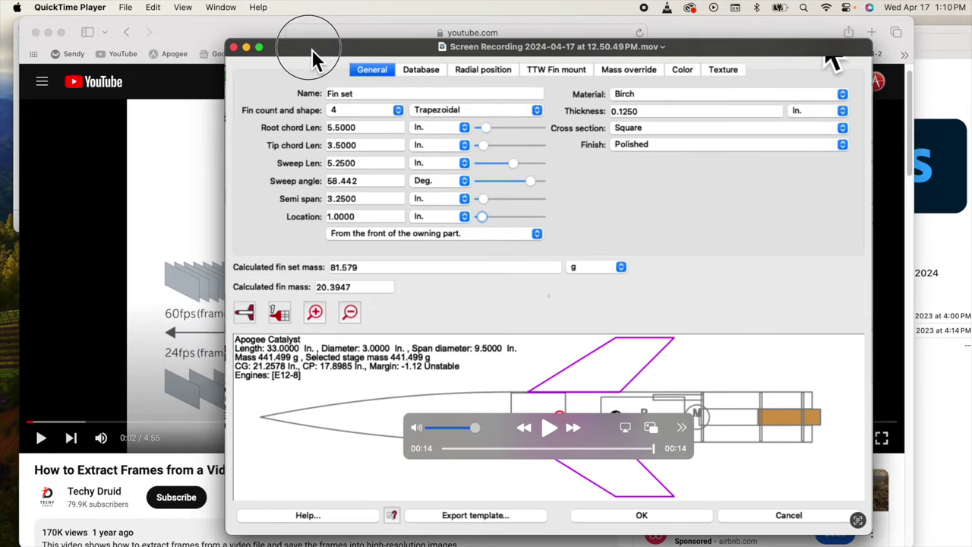
key("space")
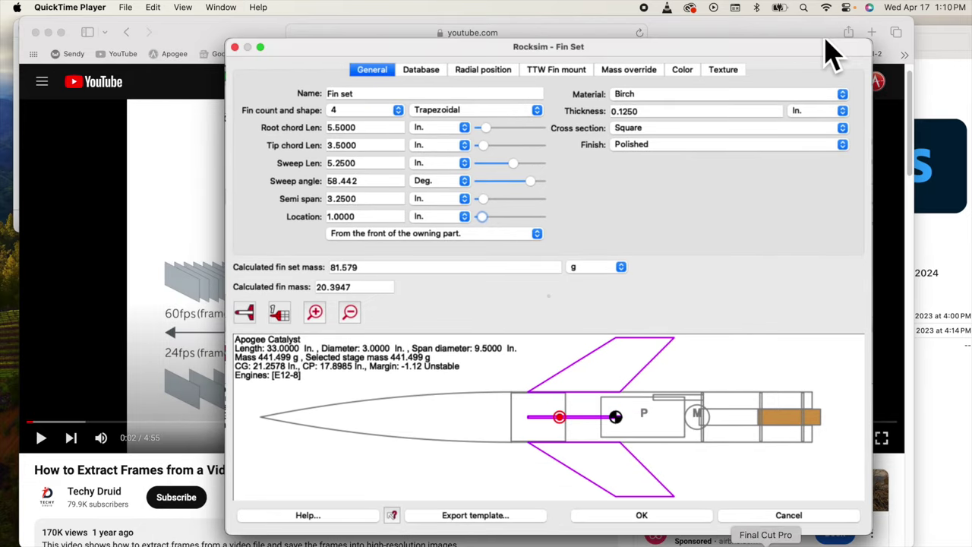
- Close Safari's YouTube frame-extraction tutorial window so VLC media player is in front
left_click(869, 544)
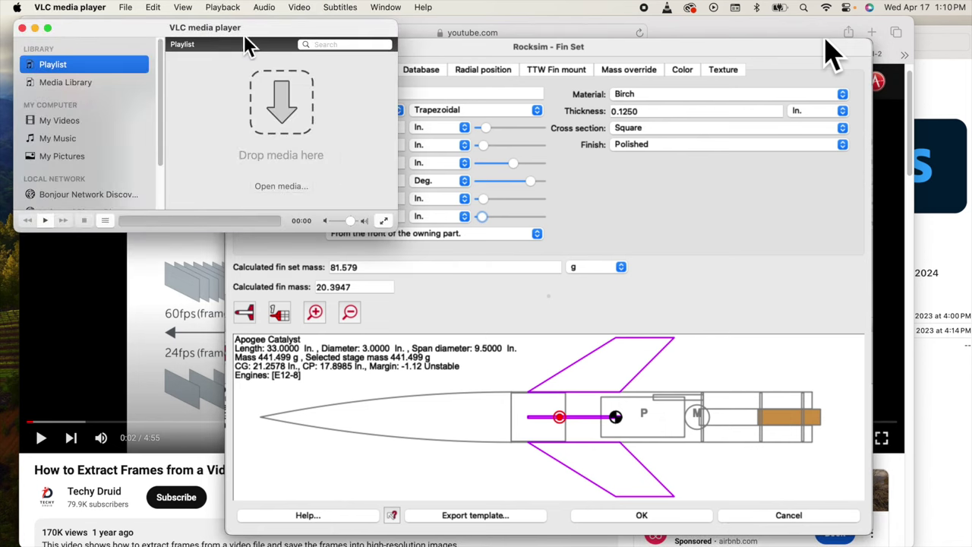
left_click(87, 312)
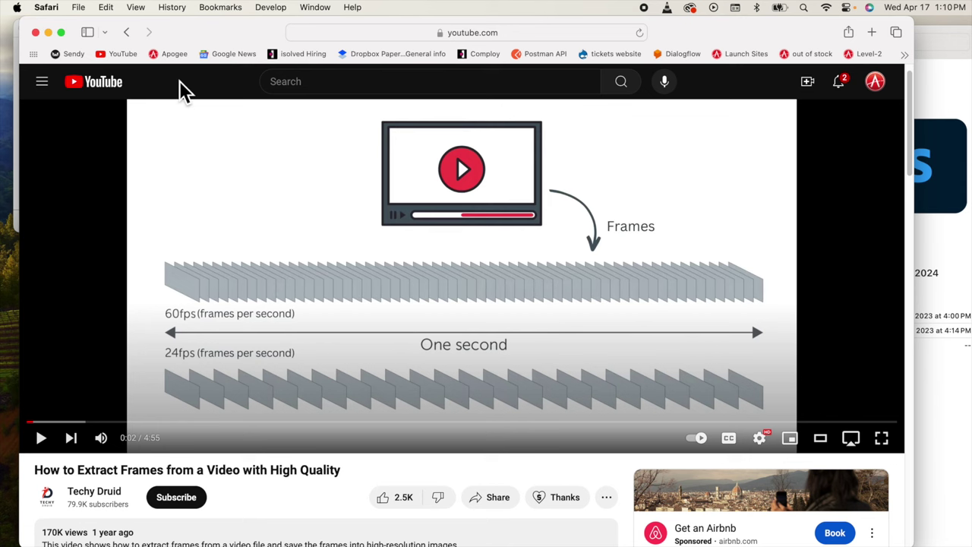
left_click_drag(224, 42, 262, 42)
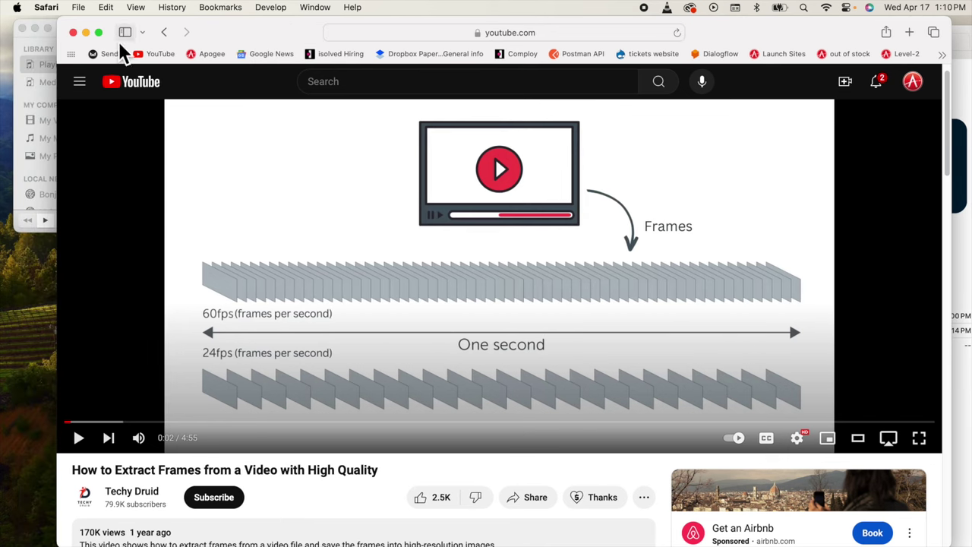
left_click(73, 32)
left_click(202, 38)
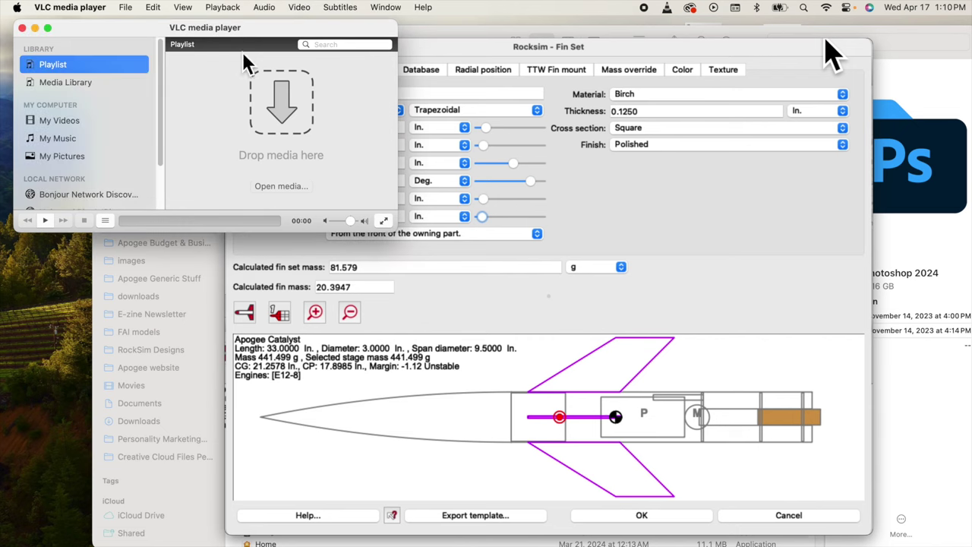
left_click(64, 10)
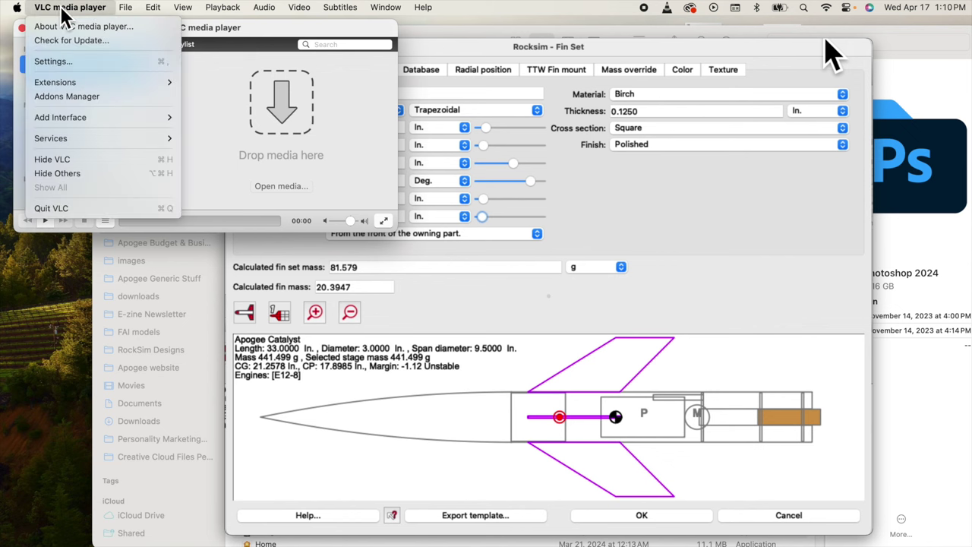
- Open VLC's preferences in the full advanced view and show the Video category
left_click(53, 62)
left_click_drag(218, 114, 240, 55)
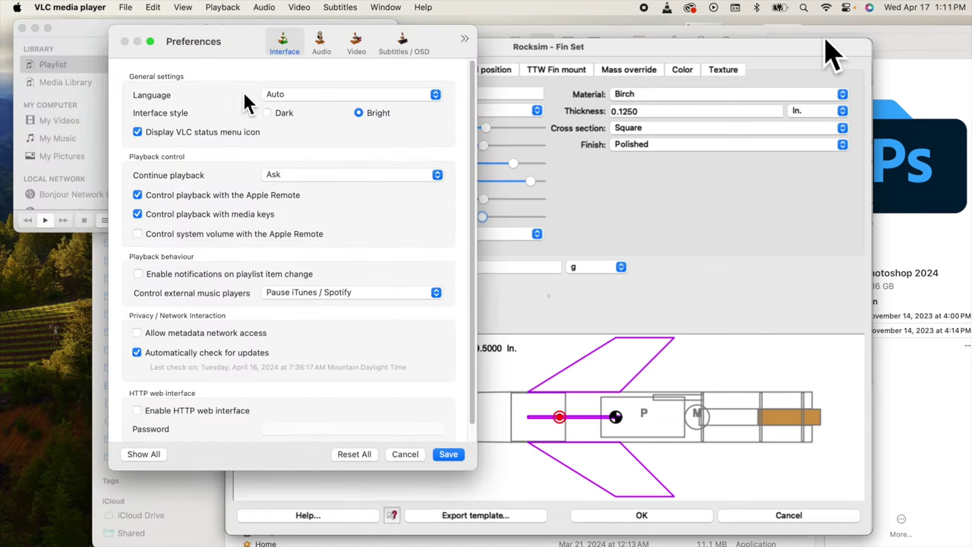
left_click(144, 454)
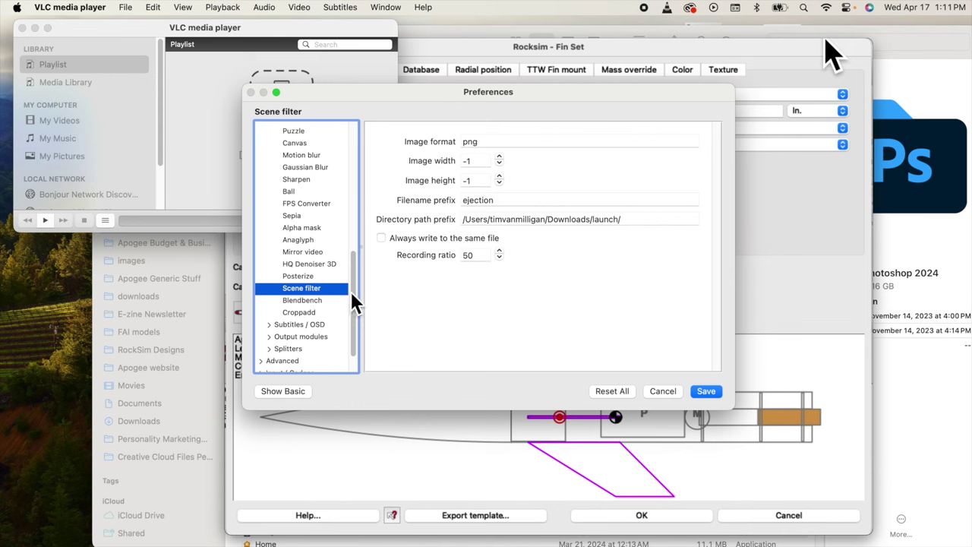
left_click_drag(352, 301, 330, 185)
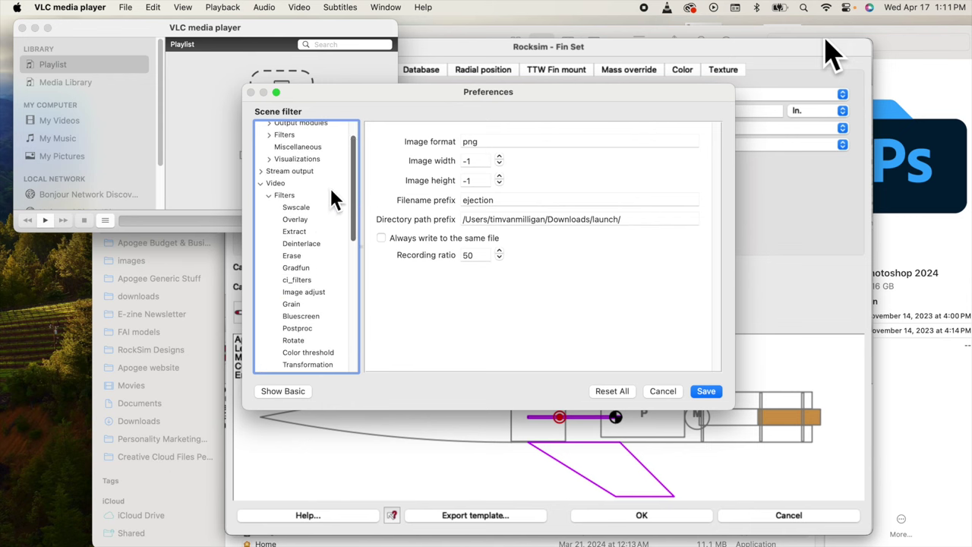
left_click(276, 184)
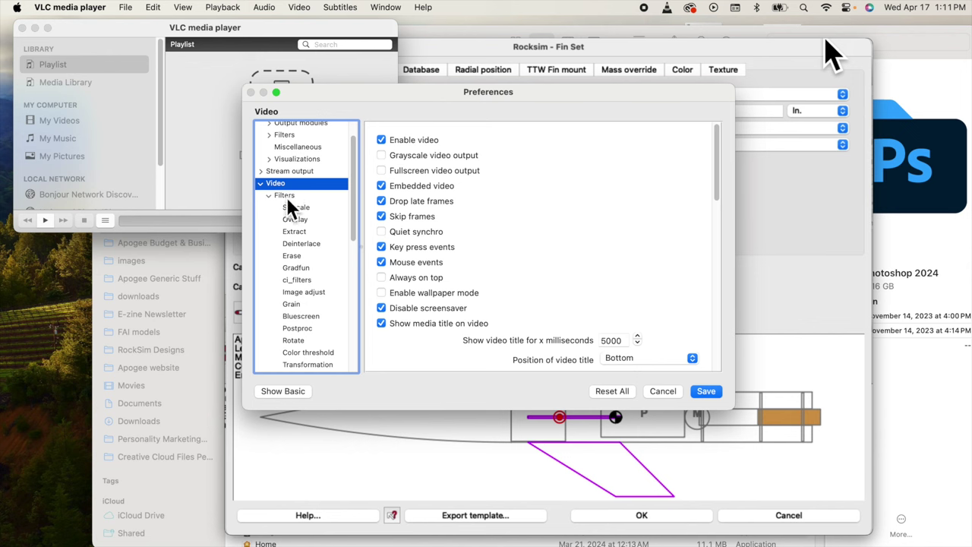
- Open the Scene filter settings and select the whole snapshot directory path
left_click(278, 196)
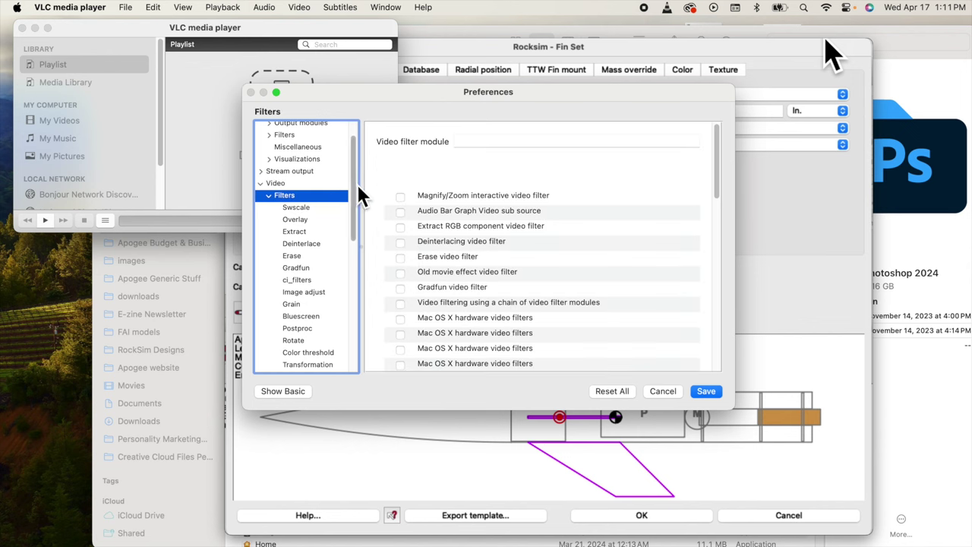
left_click_drag(358, 186, 350, 315)
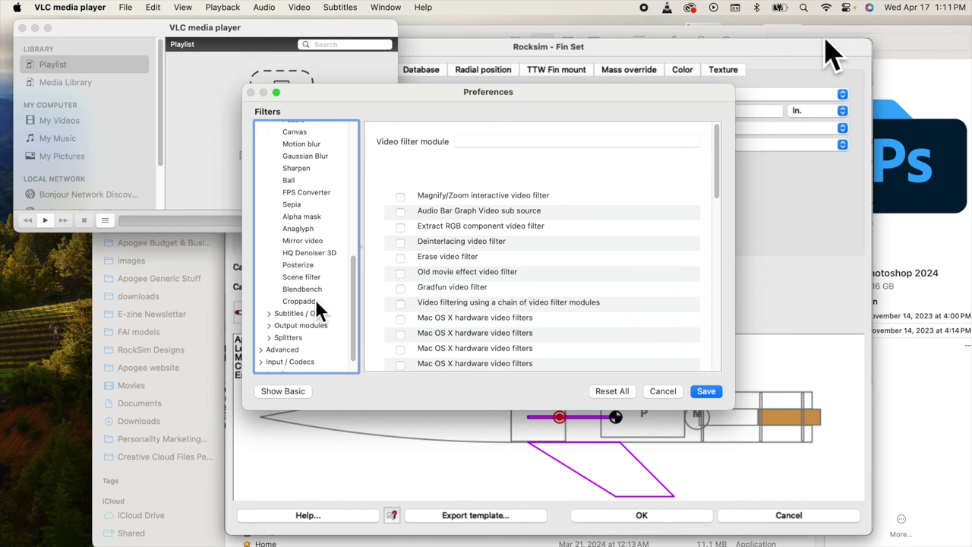
left_click(308, 278)
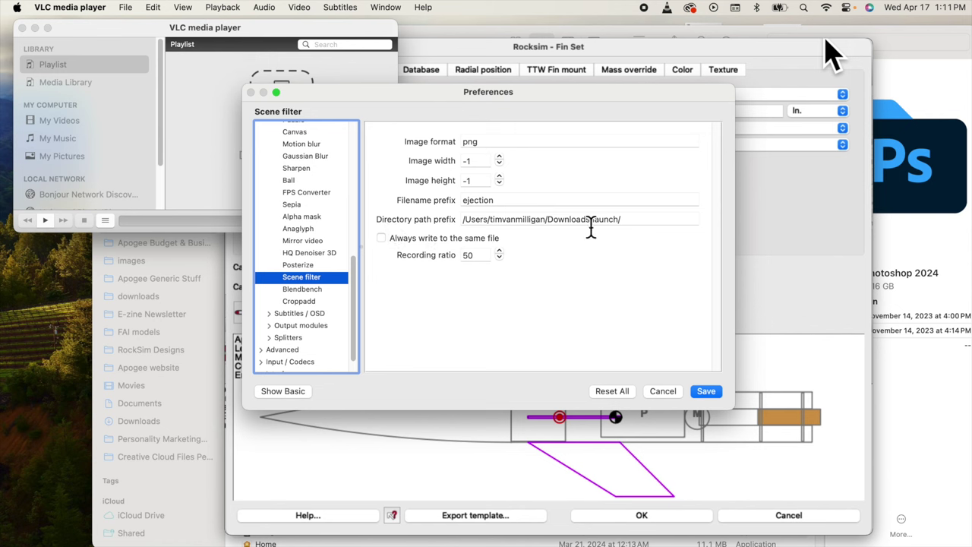
left_click_drag(631, 221, 436, 221)
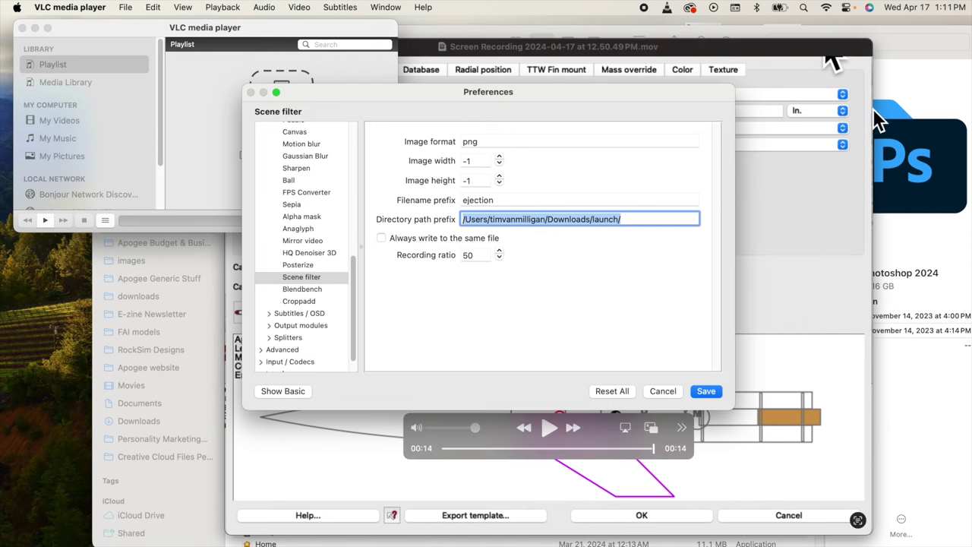
left_click(904, 41)
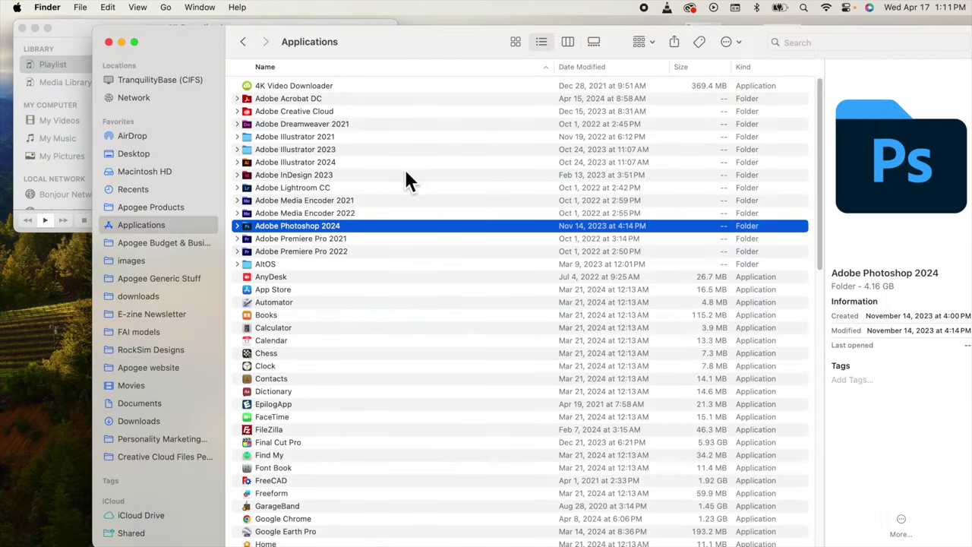
- Create a new folder named frame2 inside Downloads
left_click(137, 426)
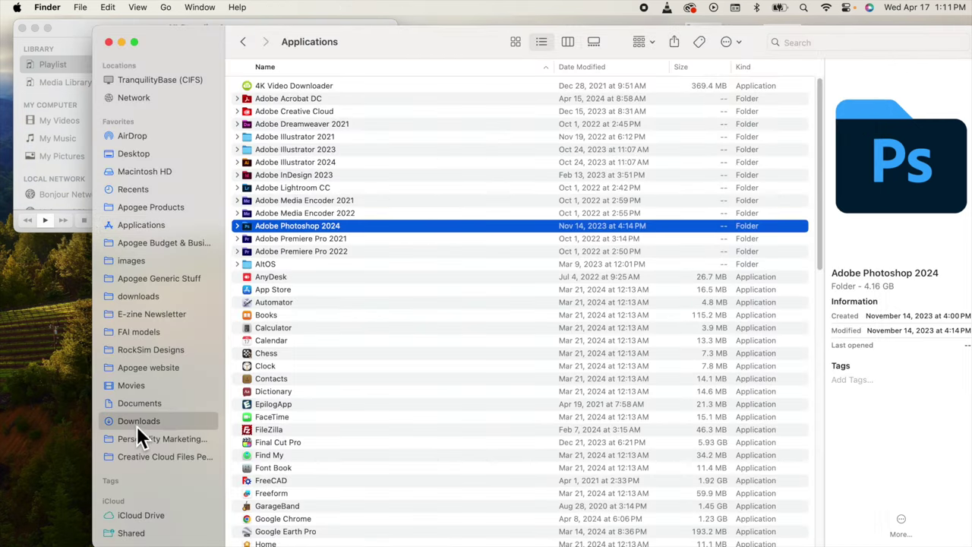
key("super+shift+n")
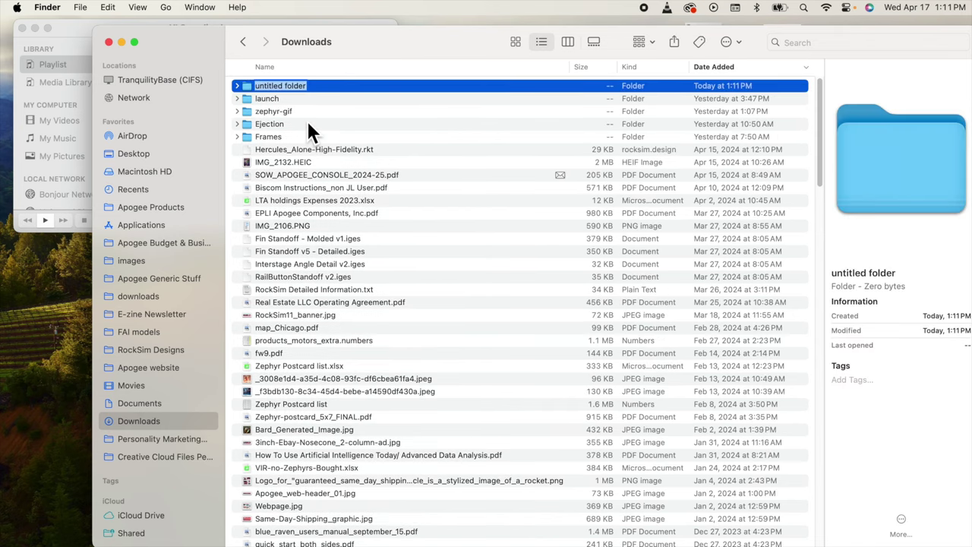
type("frame2")
key("Return")
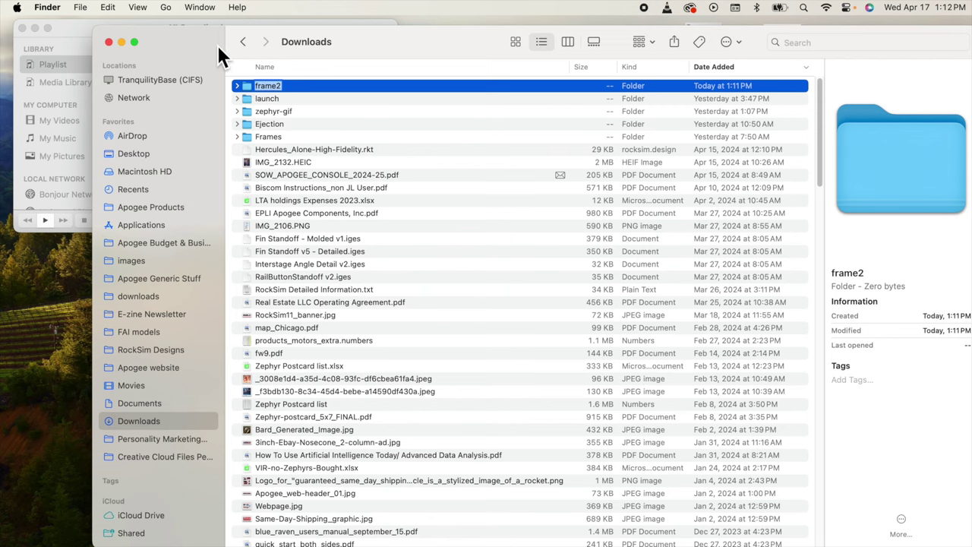
left_click_drag(217, 45, 268, 253)
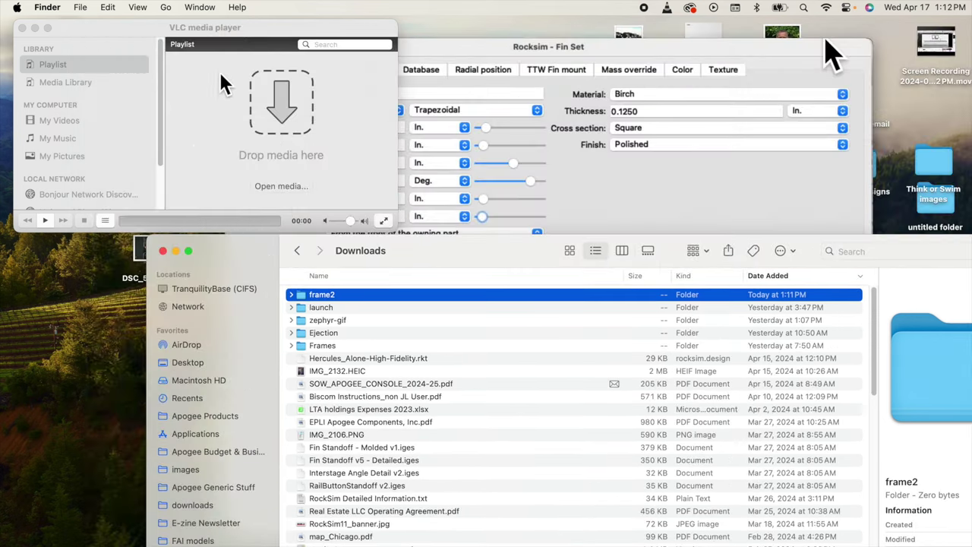
- Change the Scene filter path from launch to frame2 and set the recording ratio to 5
left_click(254, 39)
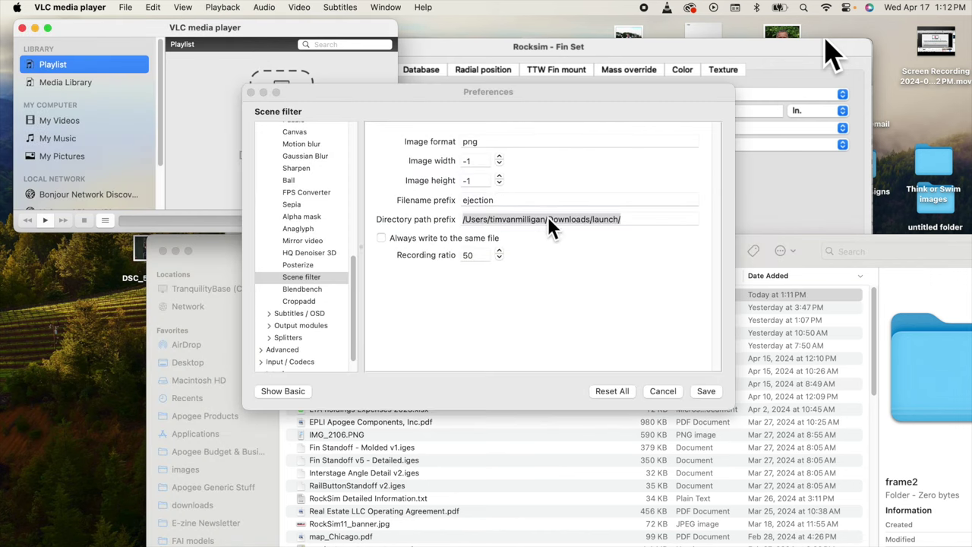
left_click(605, 225)
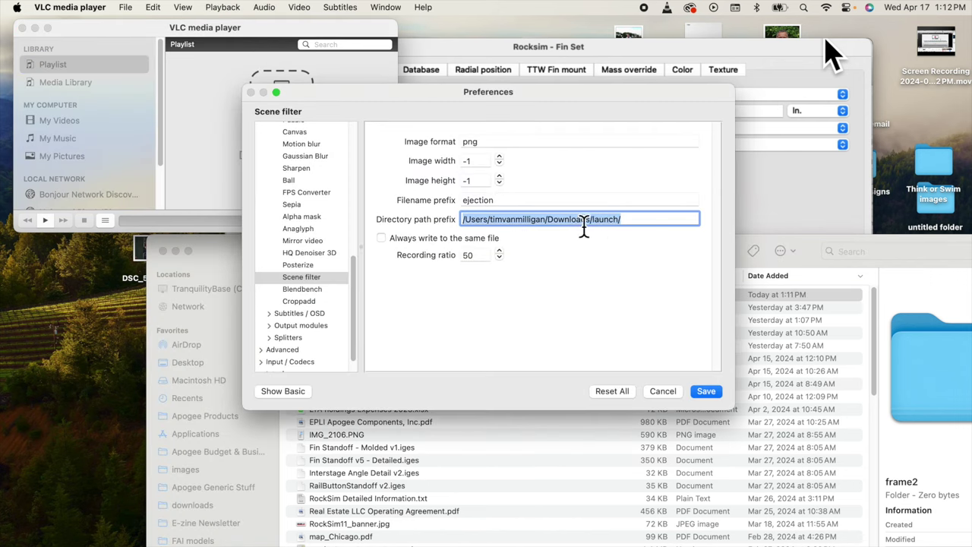
left_click(599, 224)
left_click_drag(594, 224, 619, 224)
type("frame2")
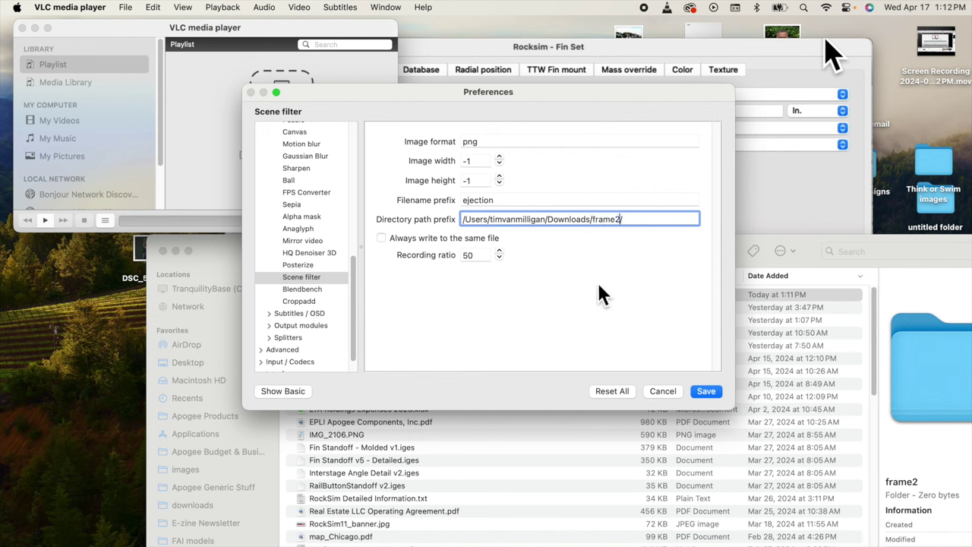
double_click(474, 255)
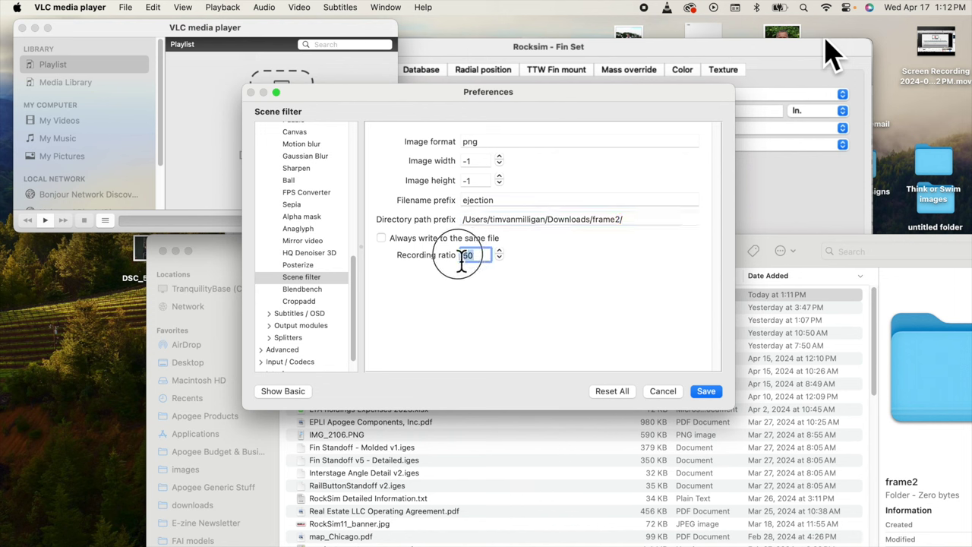
type("5")
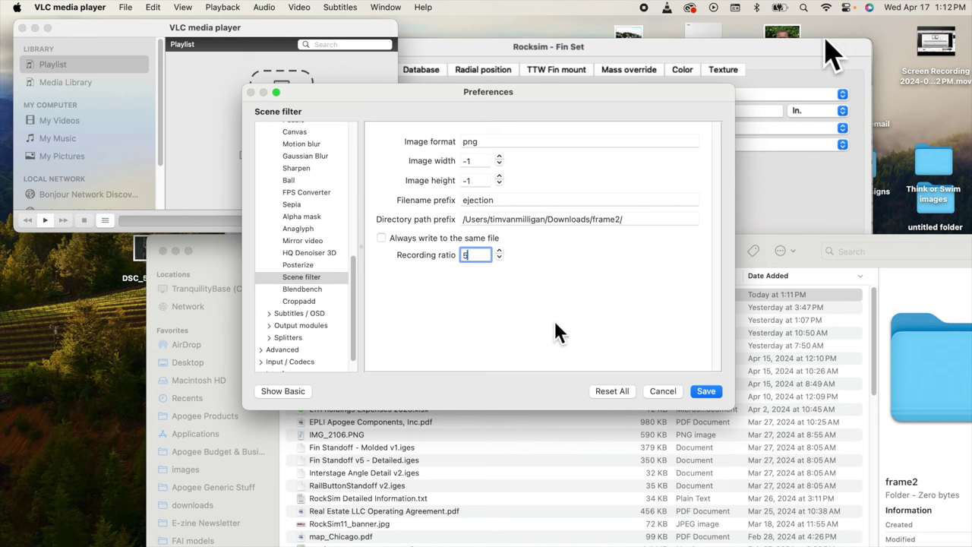
left_click_drag(354, 273, 360, 163)
left_click(289, 177)
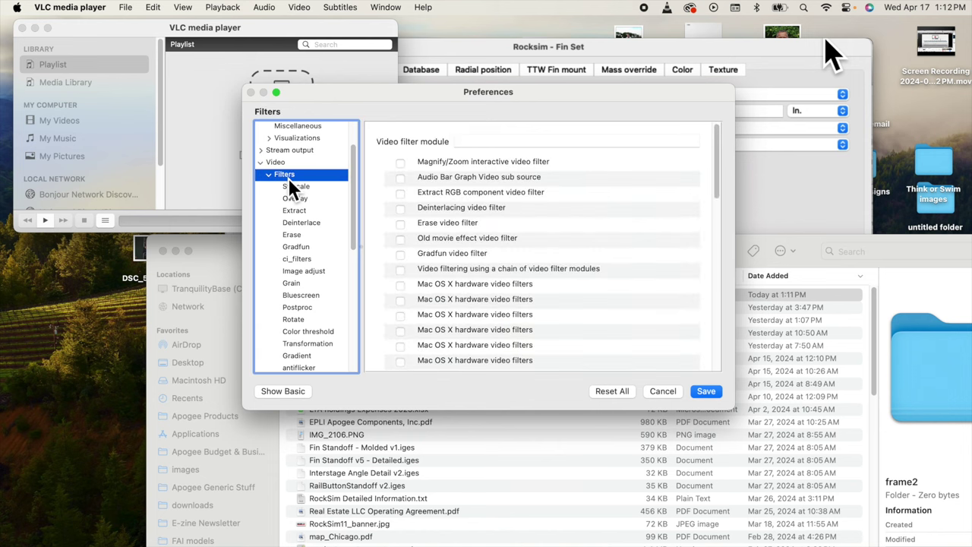
- Enable the Scene video filter and save the VLC preferences
left_click_drag(721, 156, 713, 320)
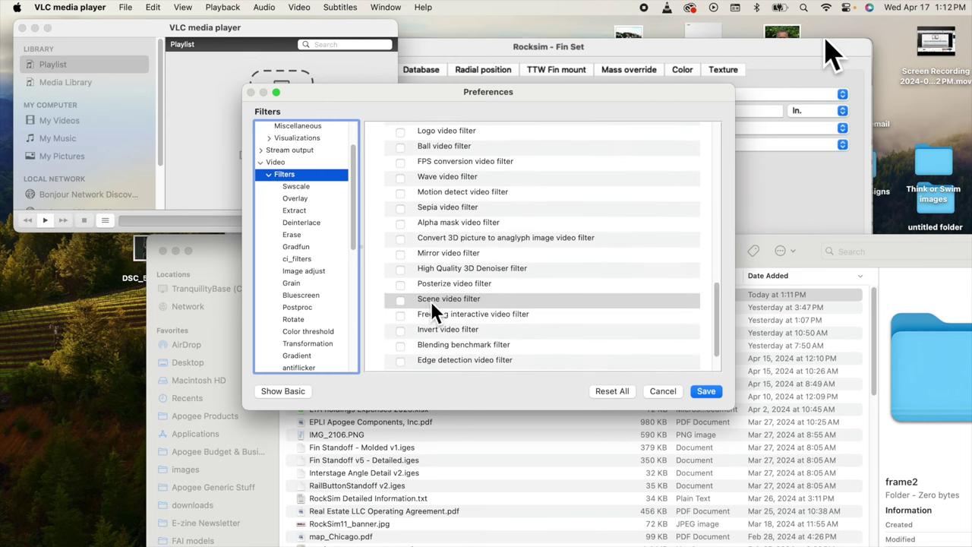
left_click(400, 300)
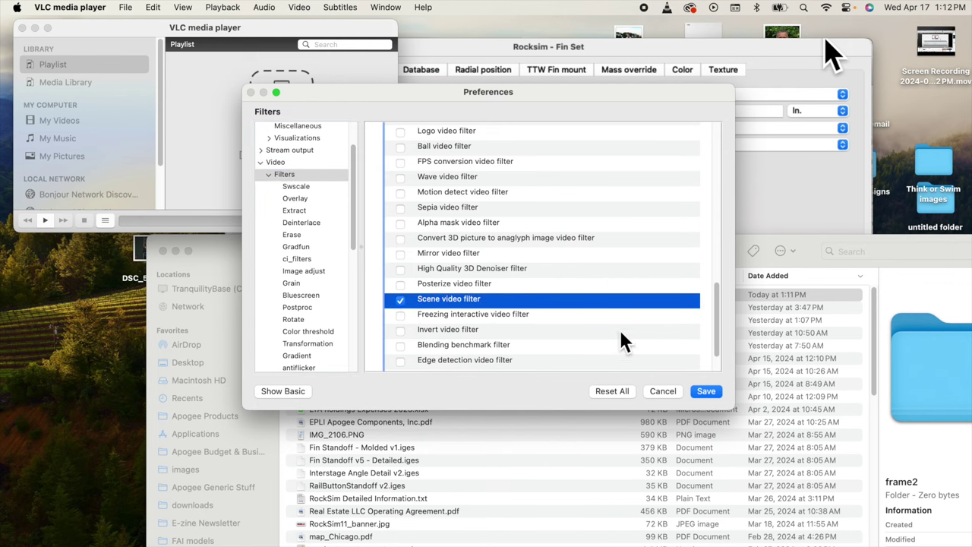
left_click(713, 395)
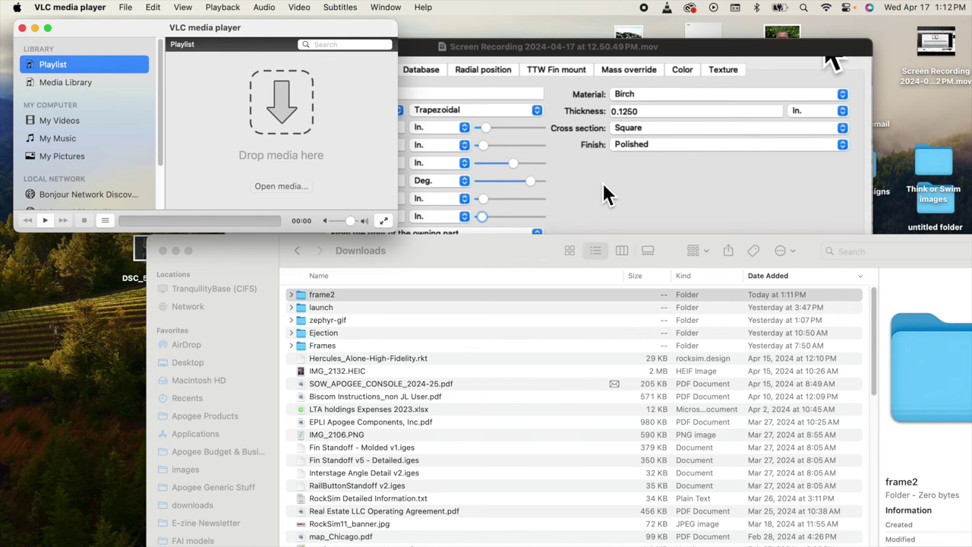
- Close the QuickTime recording window and show the Desktop folder in Finder
left_click(580, 173)
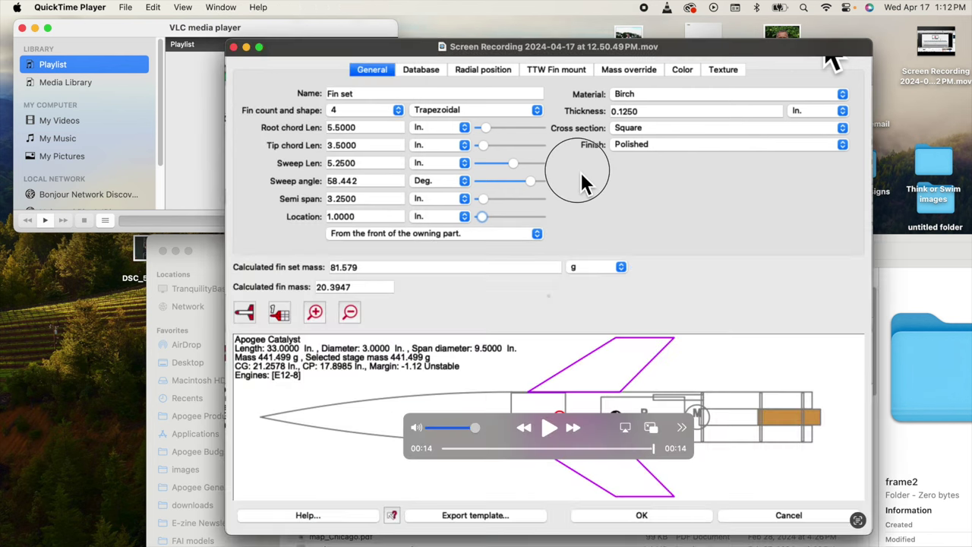
left_click(234, 47)
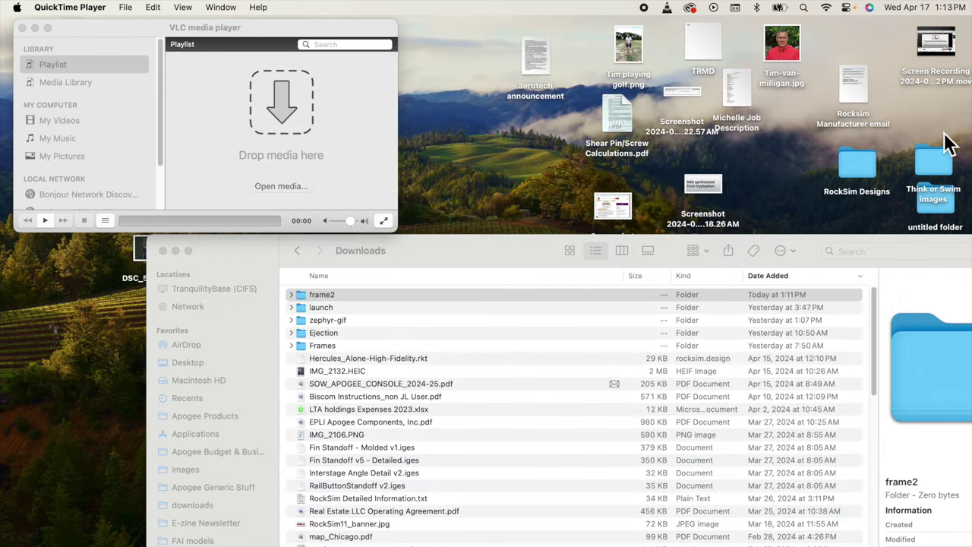
double_click(940, 171)
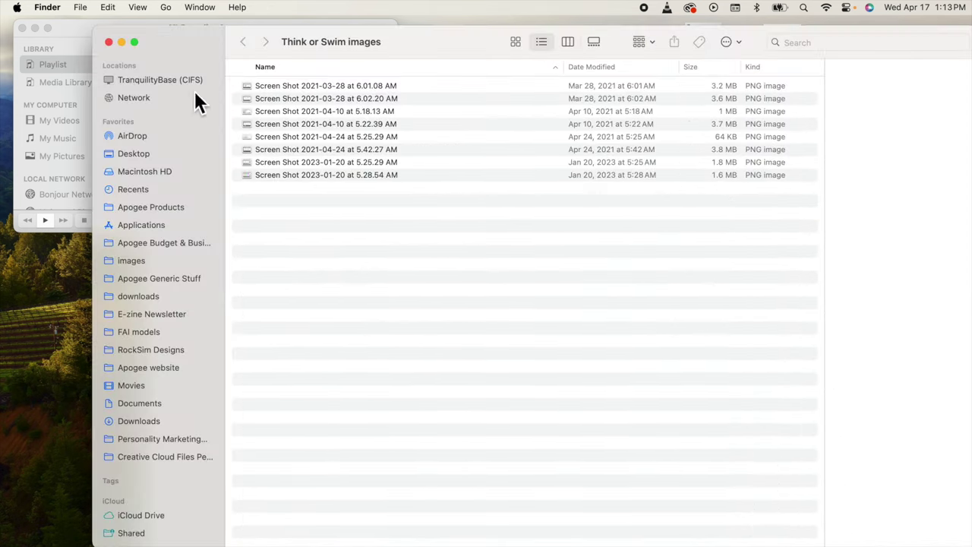
left_click(133, 155)
left_click_drag(185, 41, 327, 61)
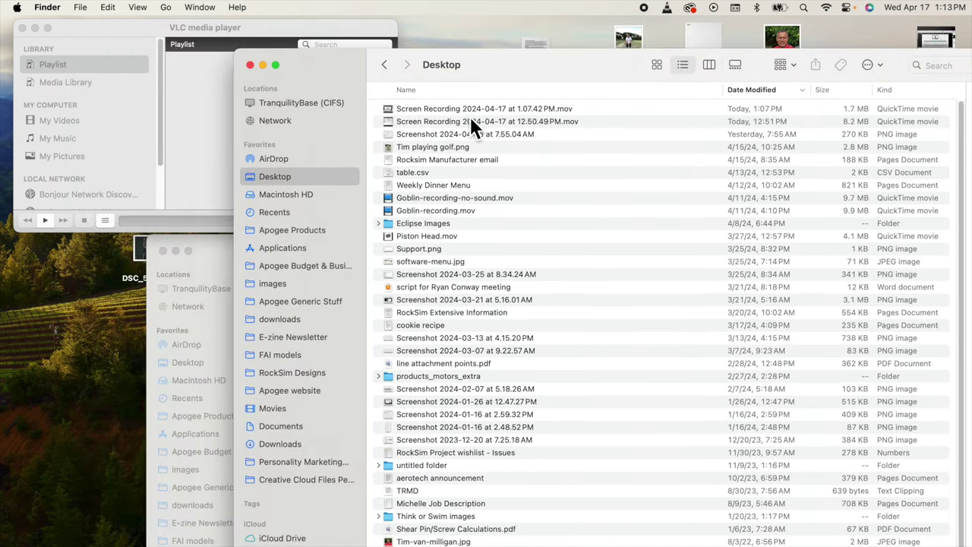
- Open the frame2 folder and add the 12.50.49 PM screen recording to the VLC playlist
left_click(458, 122)
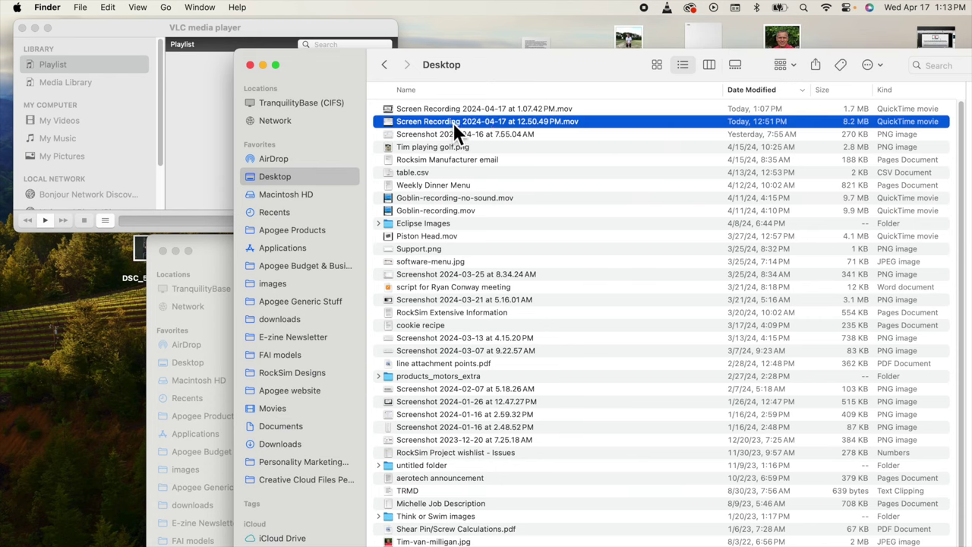
left_click(216, 256)
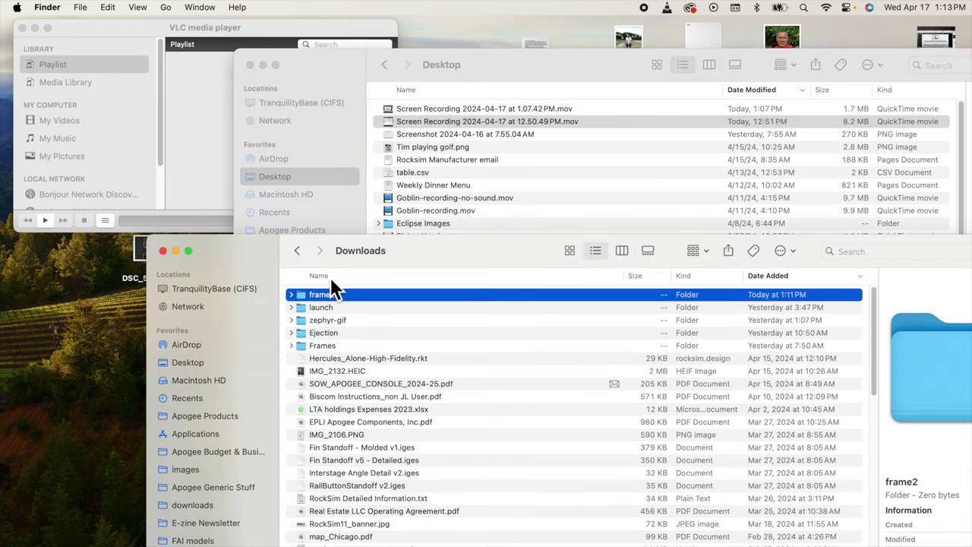
double_click(332, 298)
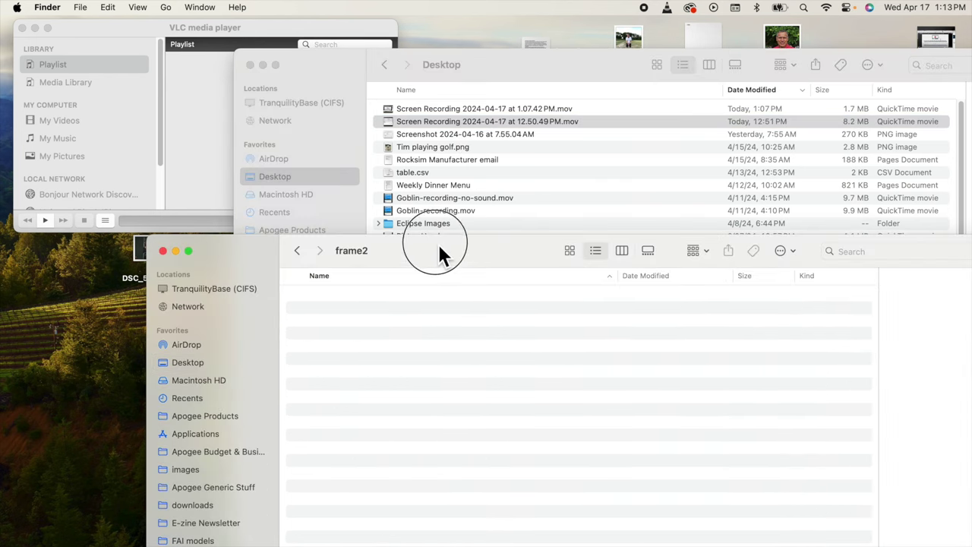
left_click_drag(438, 244, 624, 31)
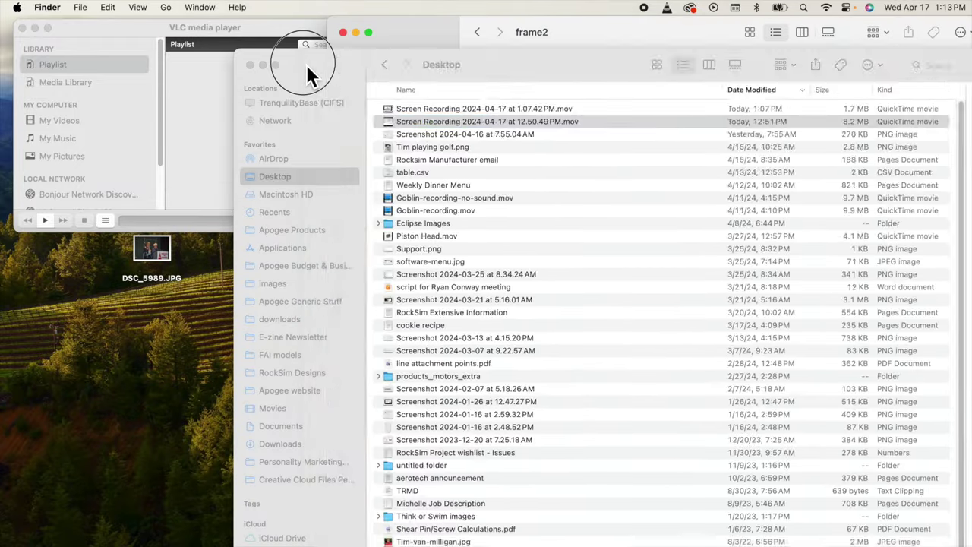
left_click_drag(306, 65, 266, 74)
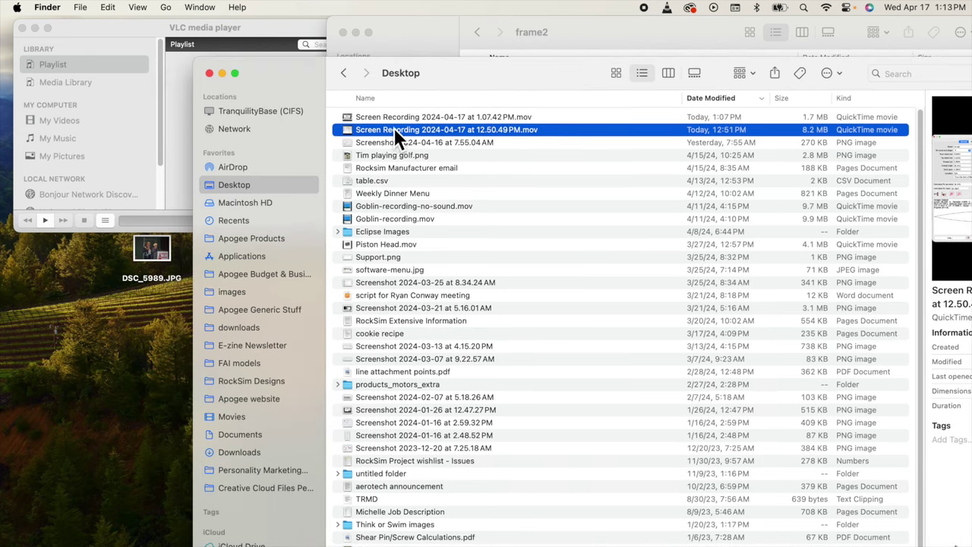
left_click_drag(398, 132, 185, 121)
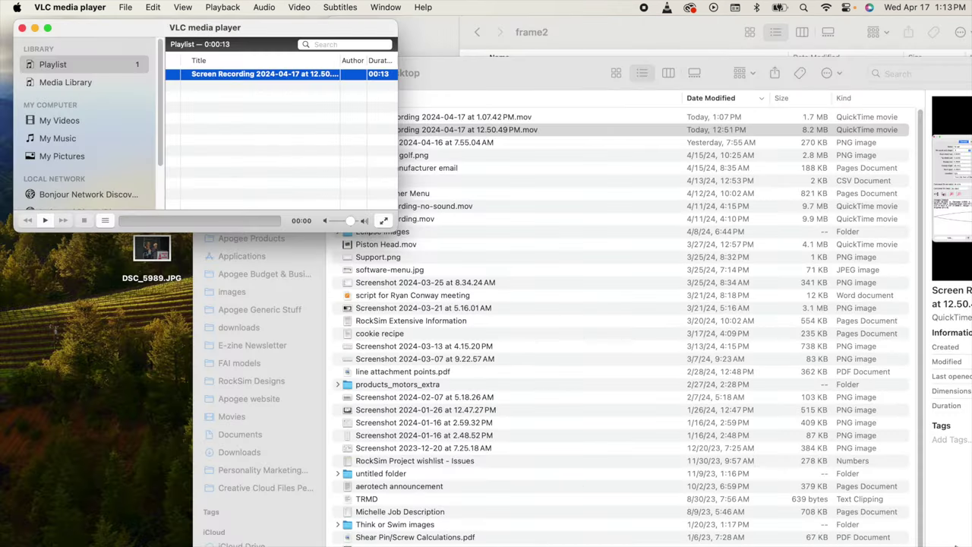
left_click(639, 37)
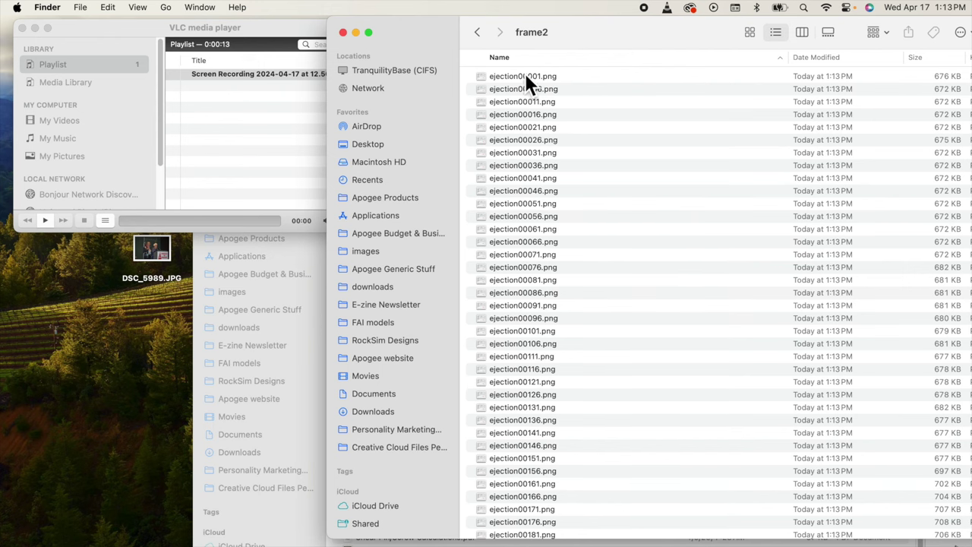
- Scroll through the extracted ejection PNG frames in the frame2 folder
scroll(528, 190, "down", 1)
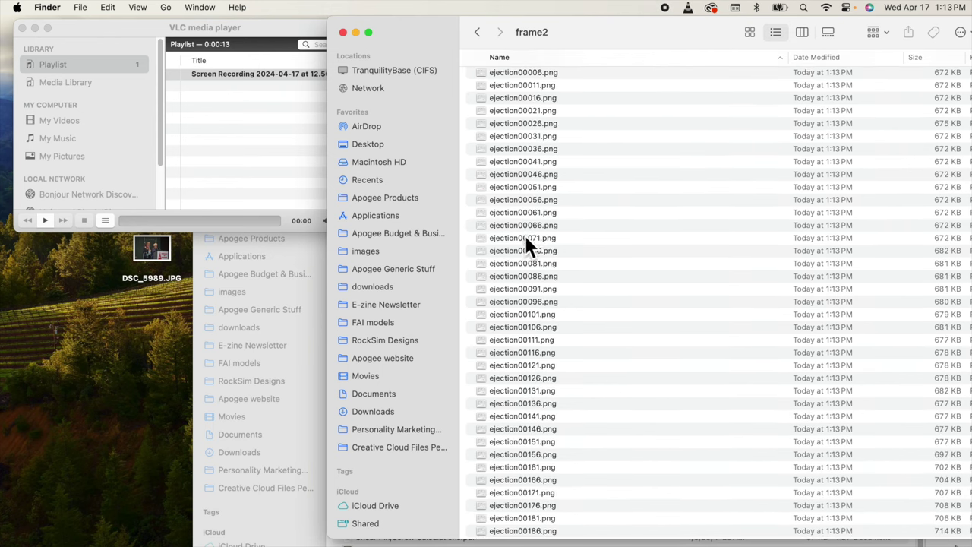
scroll(530, 237, "up", 1)
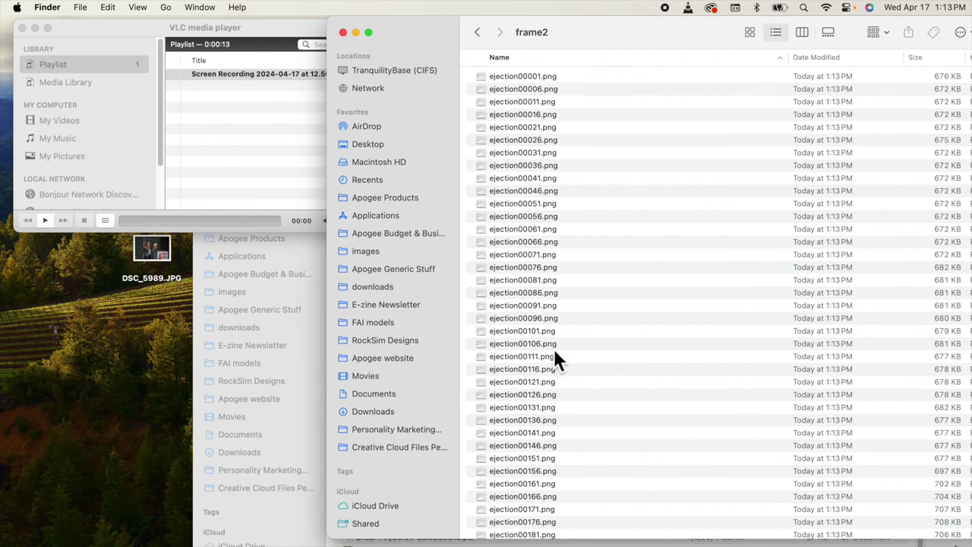
scroll(688, 205, "down", 10)
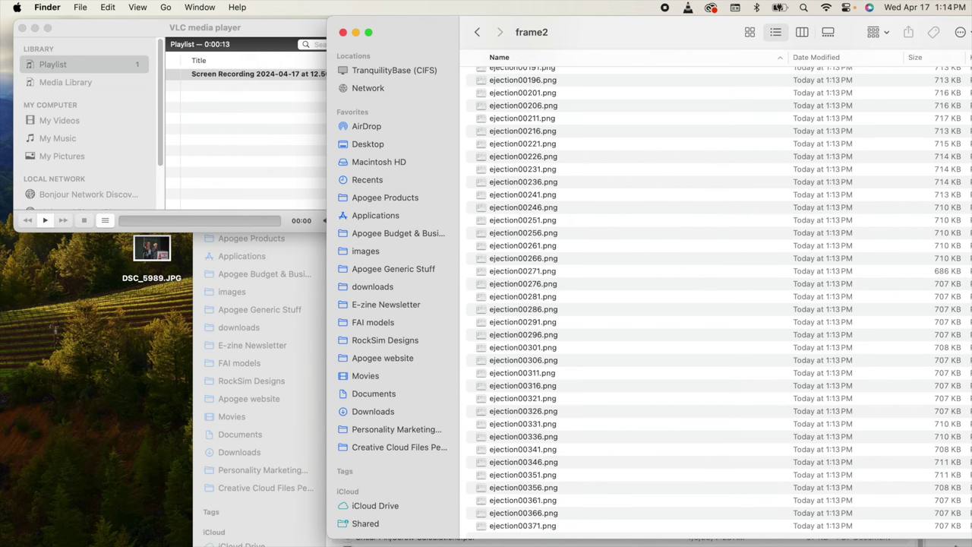
- Open ejection00001.png from frame2 in Photoshop as a 2048 x 1568 px document
left_click(721, 542)
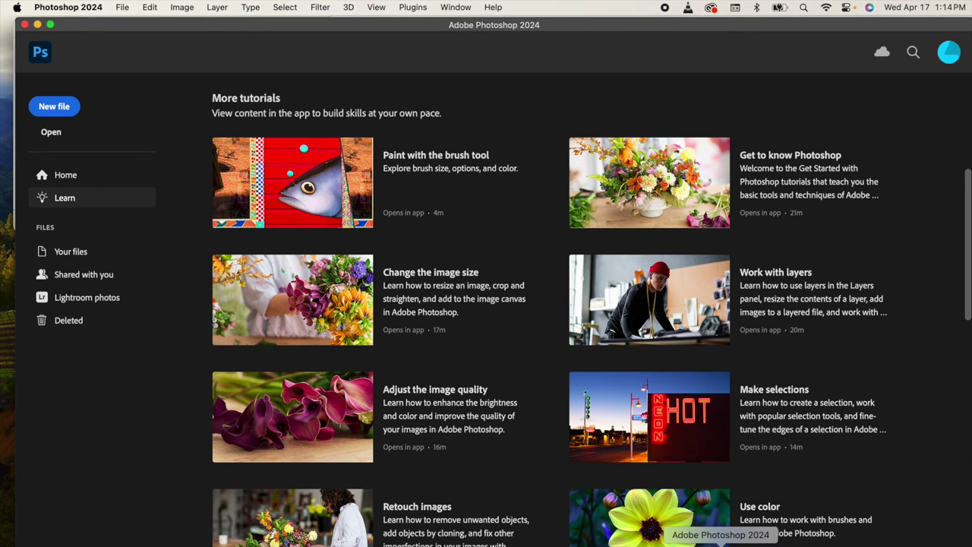
left_click_drag(666, 46, 640, 93)
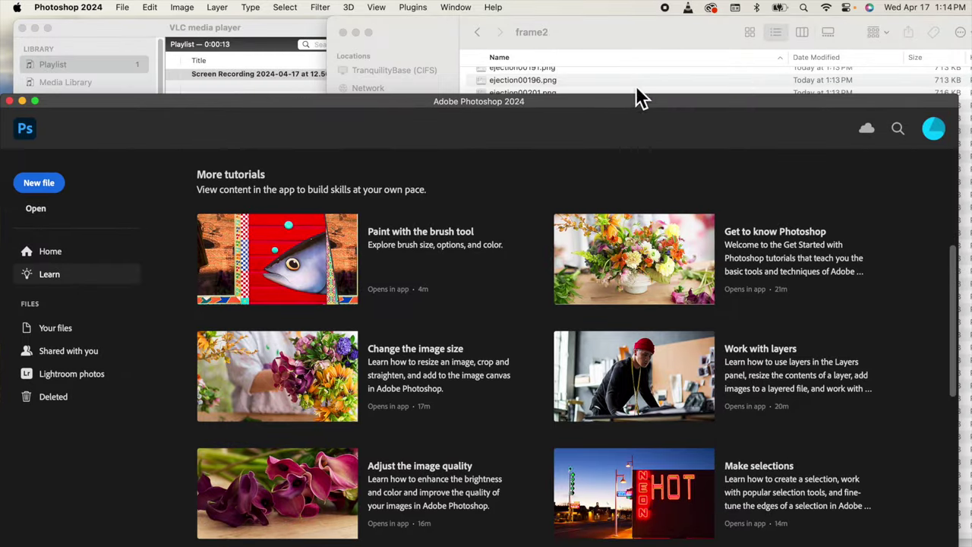
left_click(638, 89)
scroll(591, 148, "up", 10)
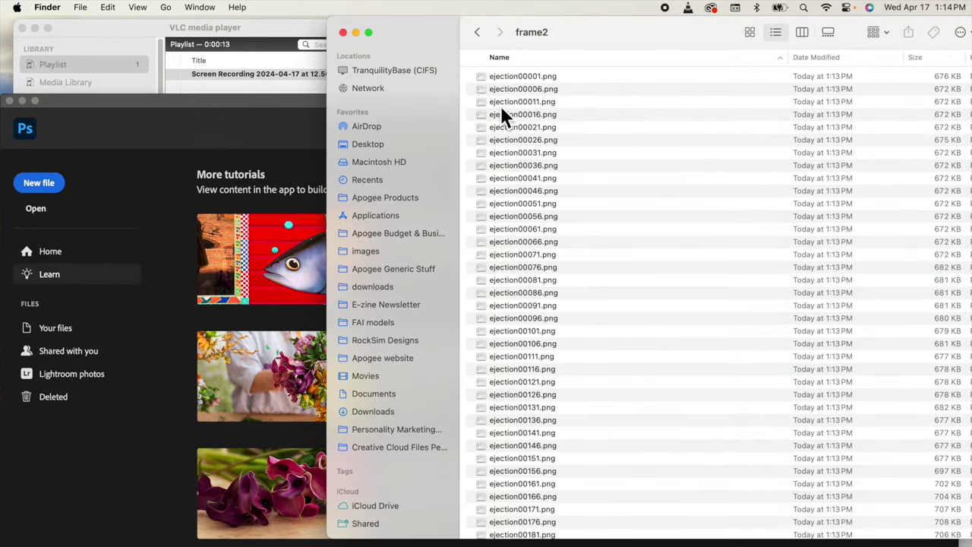
left_click_drag(537, 75, 718, 541)
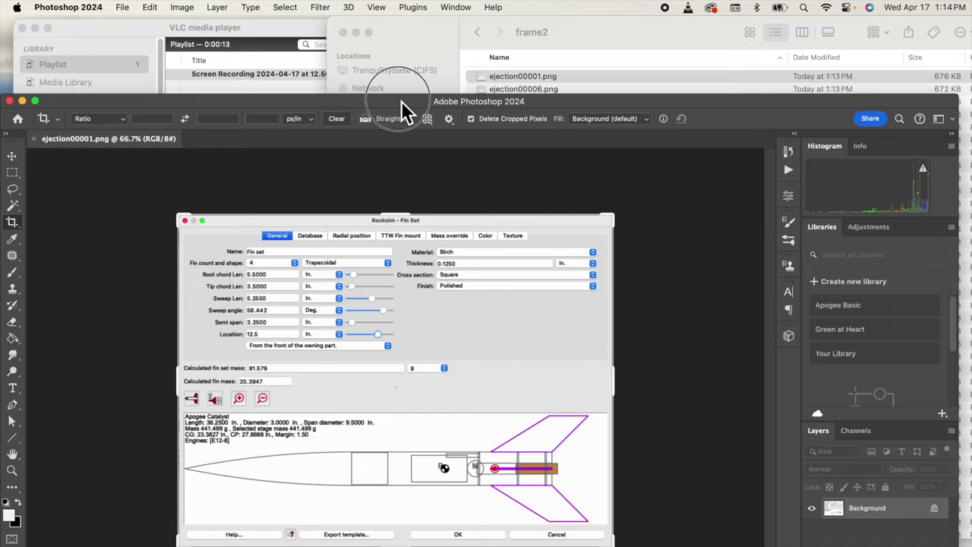
left_click_drag(401, 101, 411, 21)
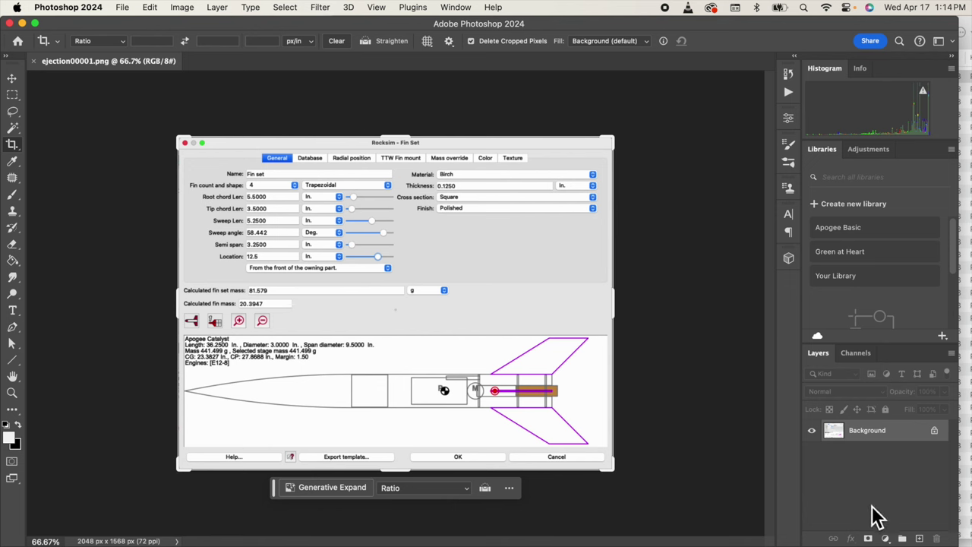
left_click(965, 33)
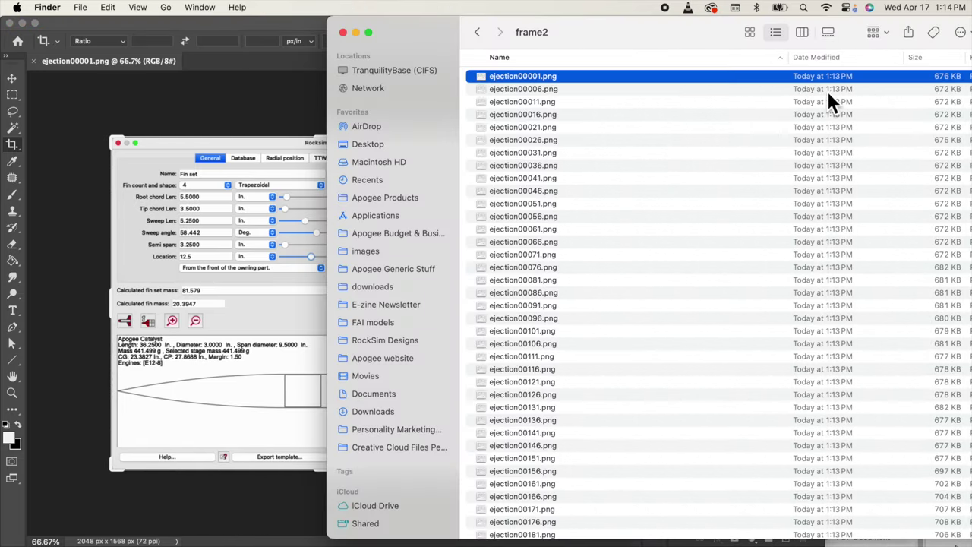
- Place frames ejection00006.png through ejection00371.png as layers above the Background
left_click(827, 89)
scroll(813, 228, "down", 15)
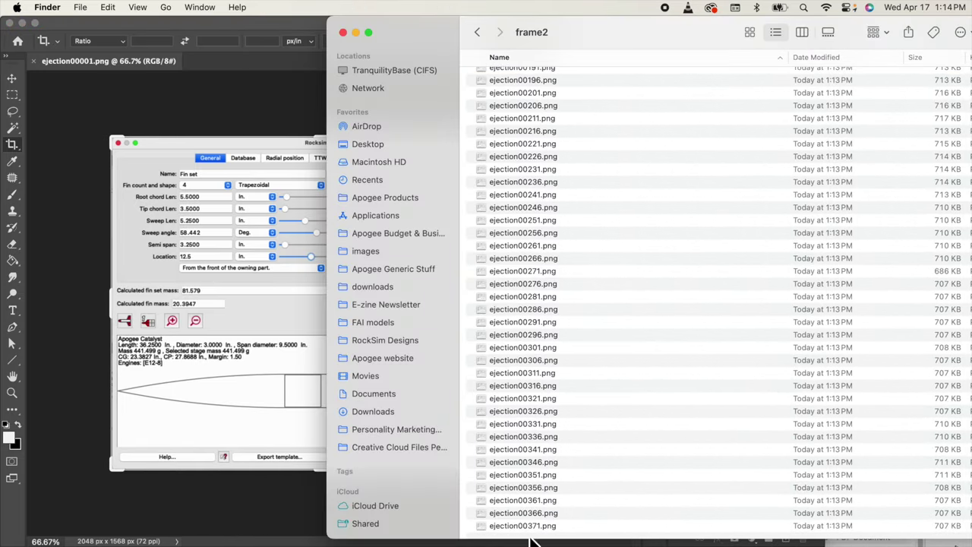
left_click(539, 531, "shift")
left_click_drag(555, 355, 238, 244)
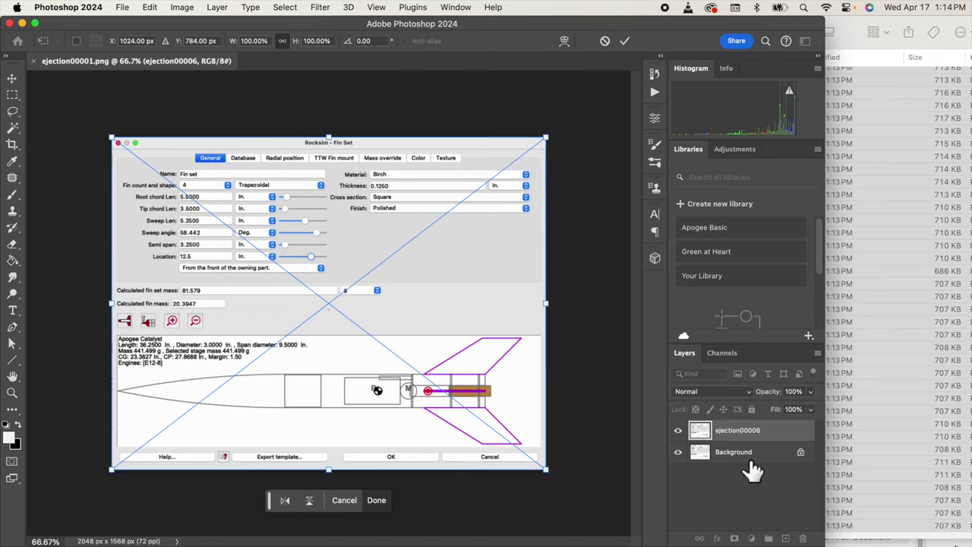
left_click(729, 454)
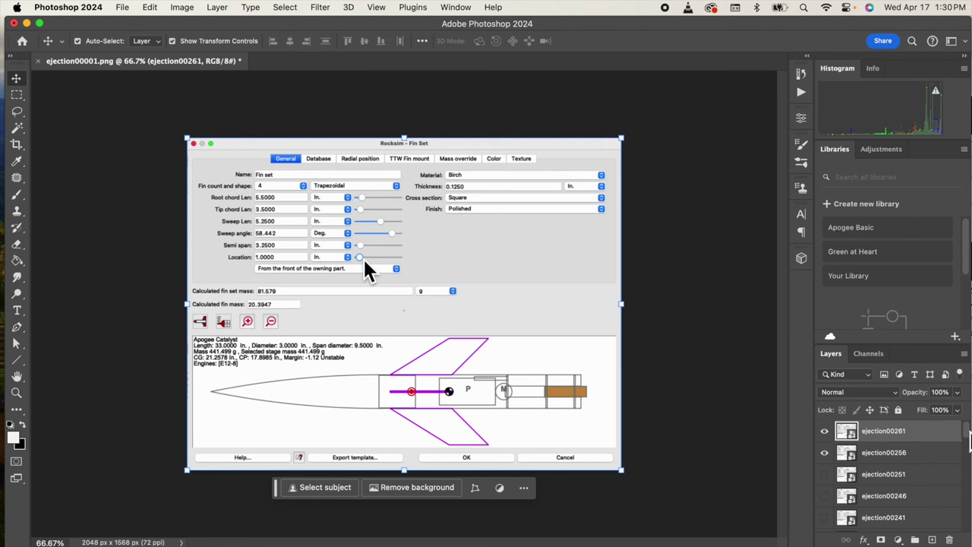
- Select all the ejection frame layers and rasterize them
left_click_drag(970, 440, 968, 536)
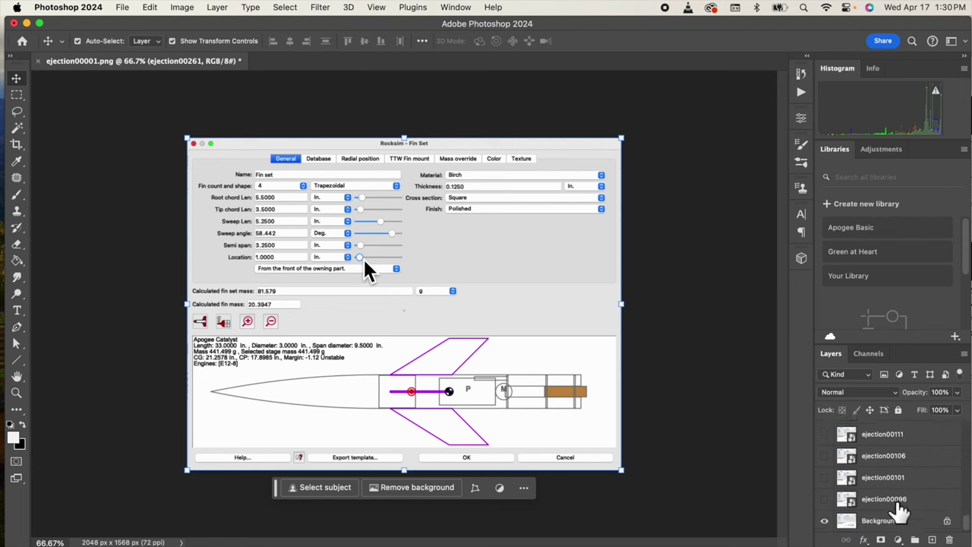
left_click(892, 507, "shift")
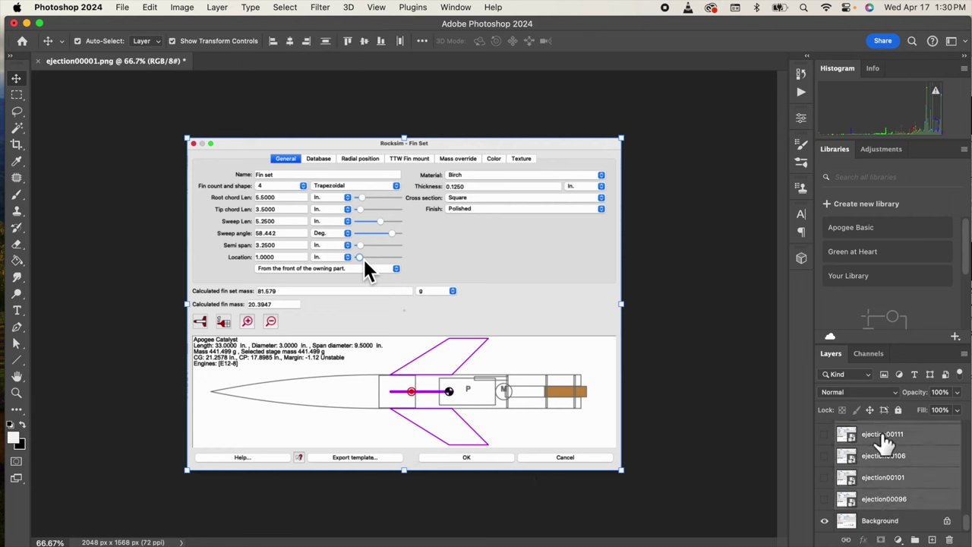
right_click(884, 437)
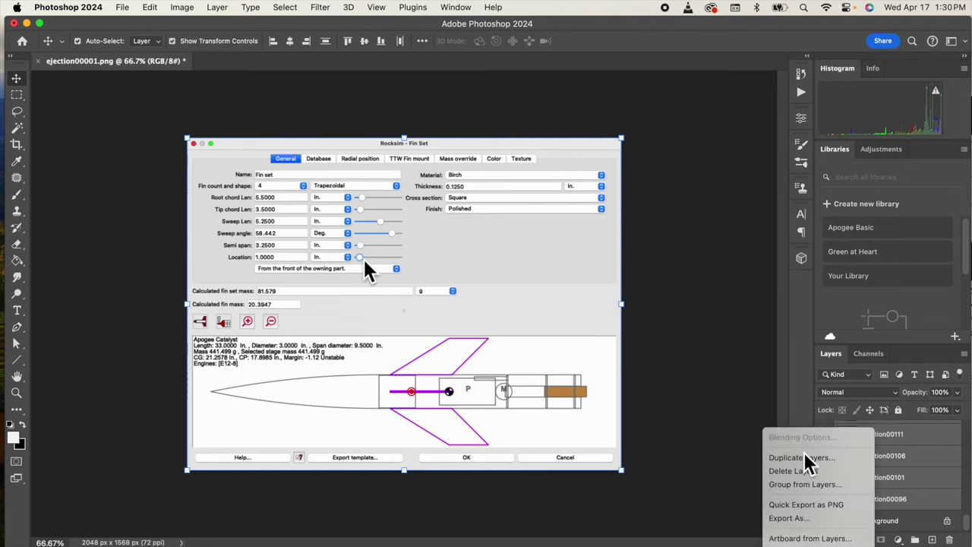
scroll(813, 462, "down", 5)
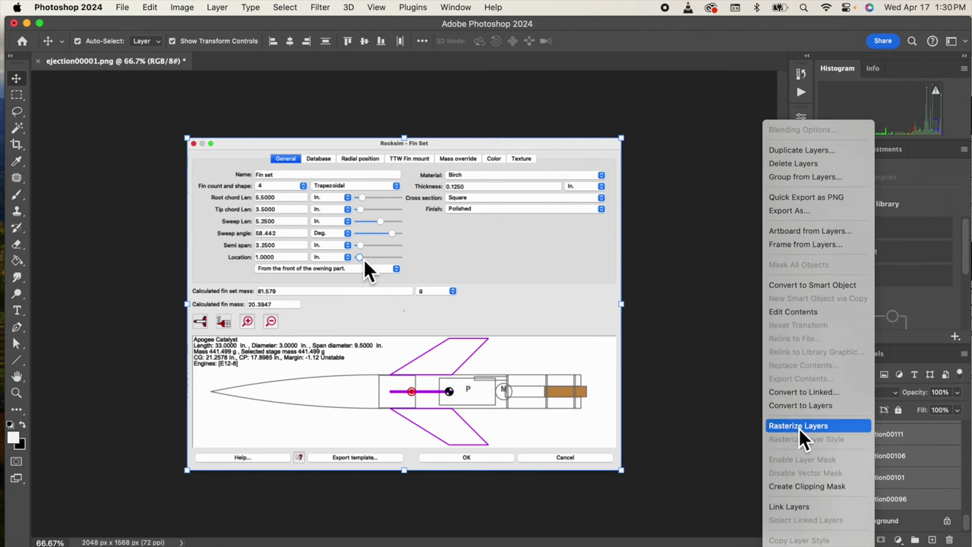
left_click(832, 439)
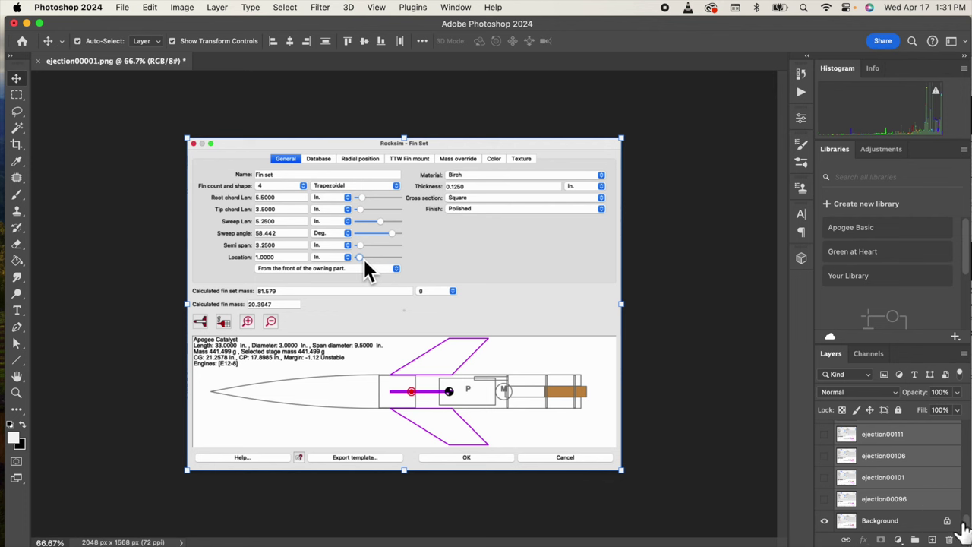
- Hide the ejection00261 layer so the next fin-set frame shows
left_click_drag(967, 528, 962, 430)
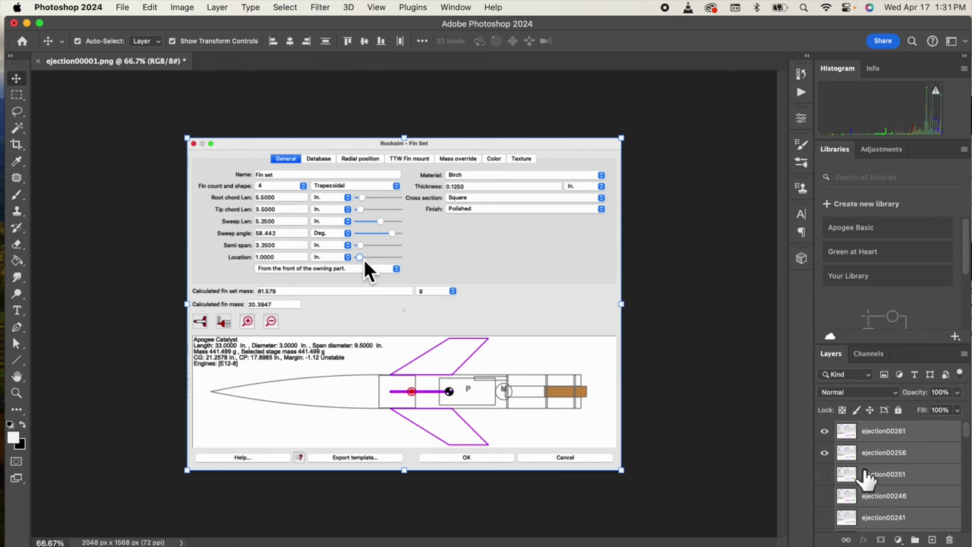
left_click(826, 431)
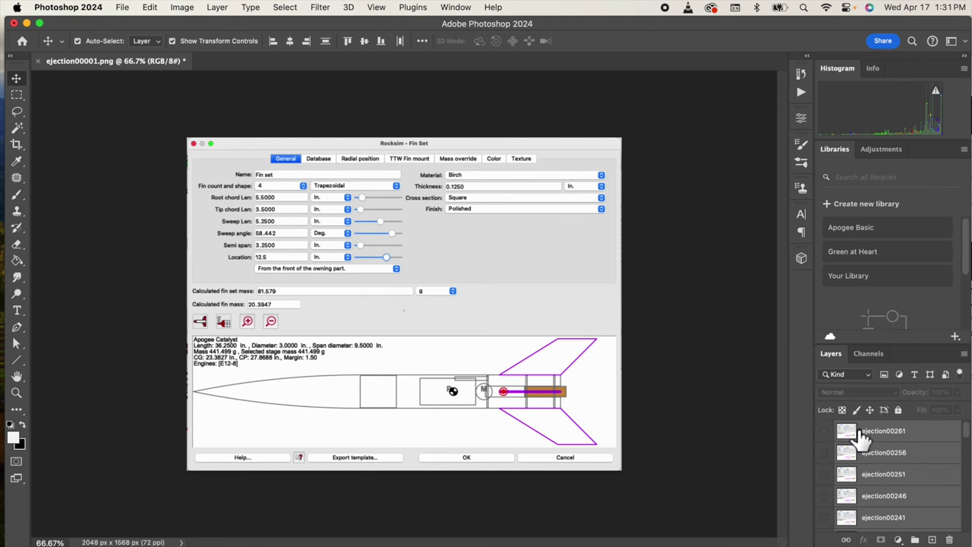
left_click_drag(969, 444, 963, 538)
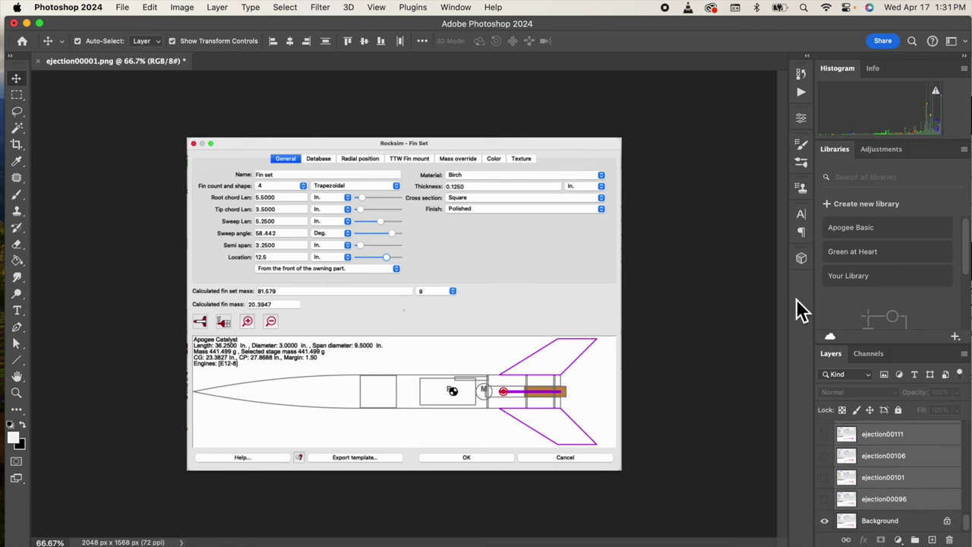
- Show the Timeline panel from the Window menu
left_click(456, 9)
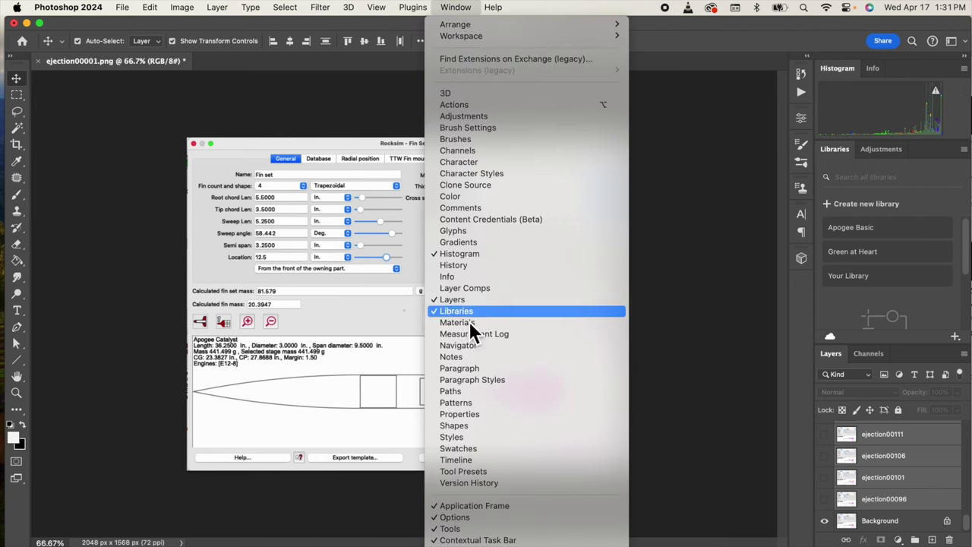
left_click(461, 463)
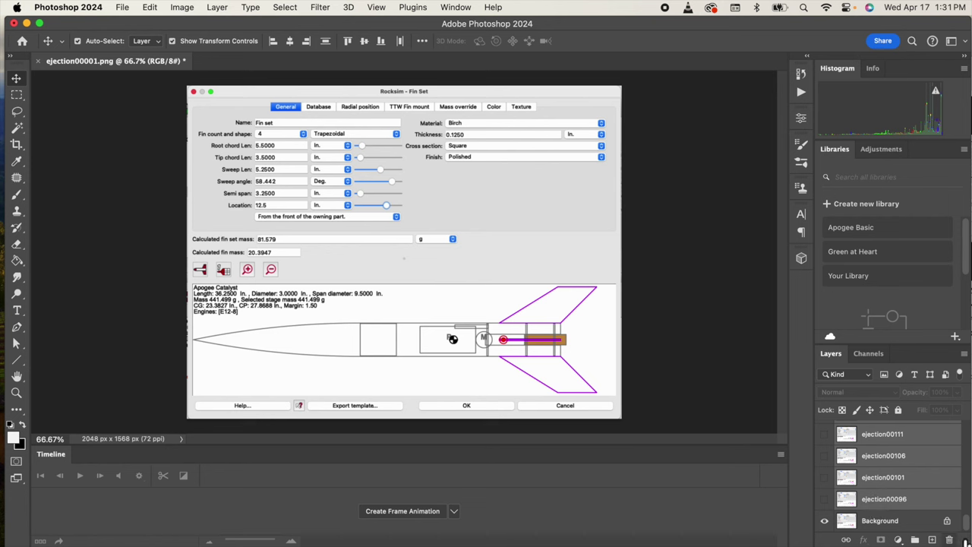
mouse_move(967, 527)
left_mouse_down()
mouse_move(968, 430)
mouse_move(968, 535)
left_mouse_up()
- Create a frame animation and set the first frame's delay to 0.2 seconds
left_click(414, 513)
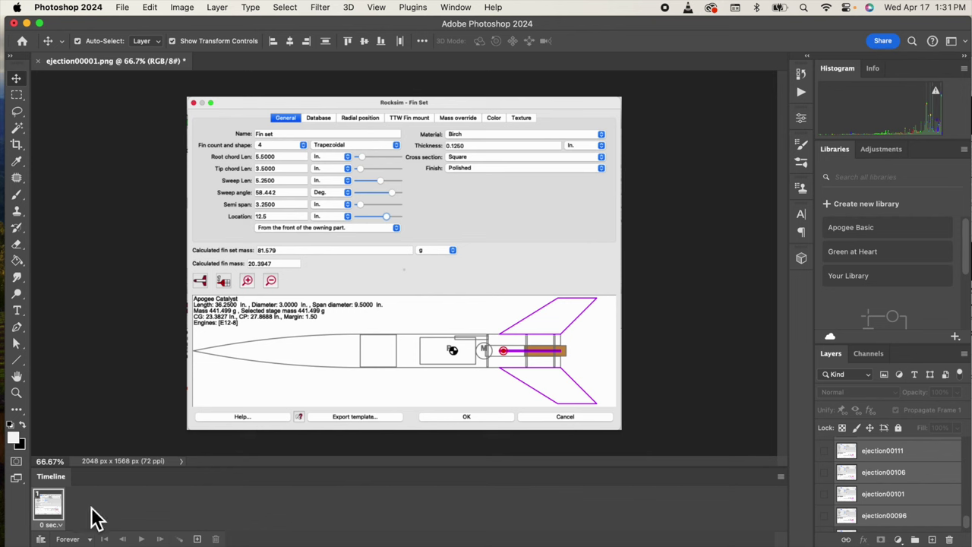
left_click(54, 525)
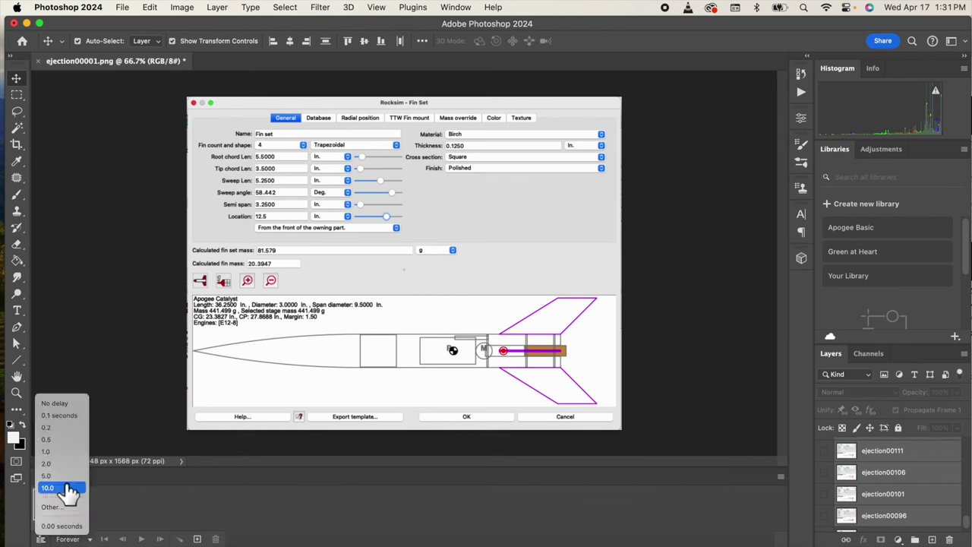
left_click(65, 429)
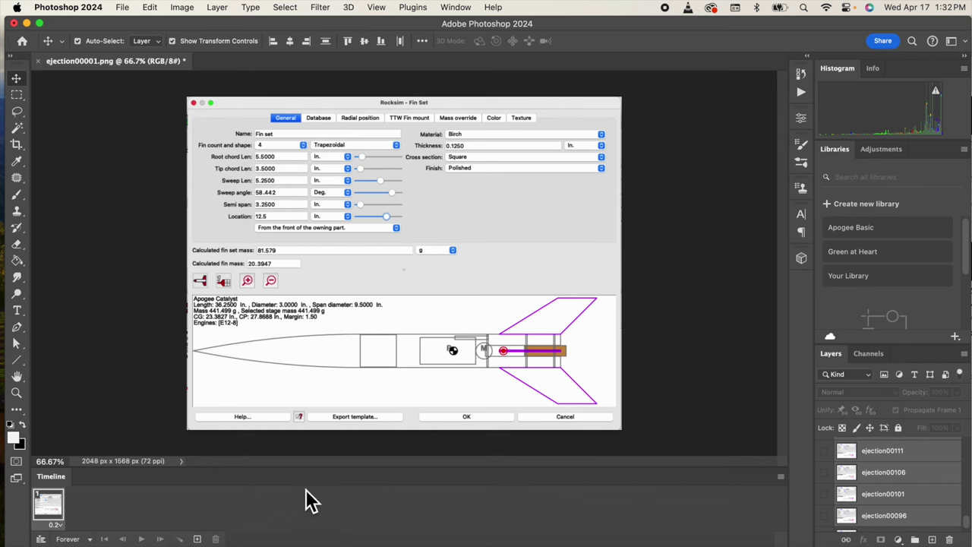
left_click_drag(966, 523, 966, 527)
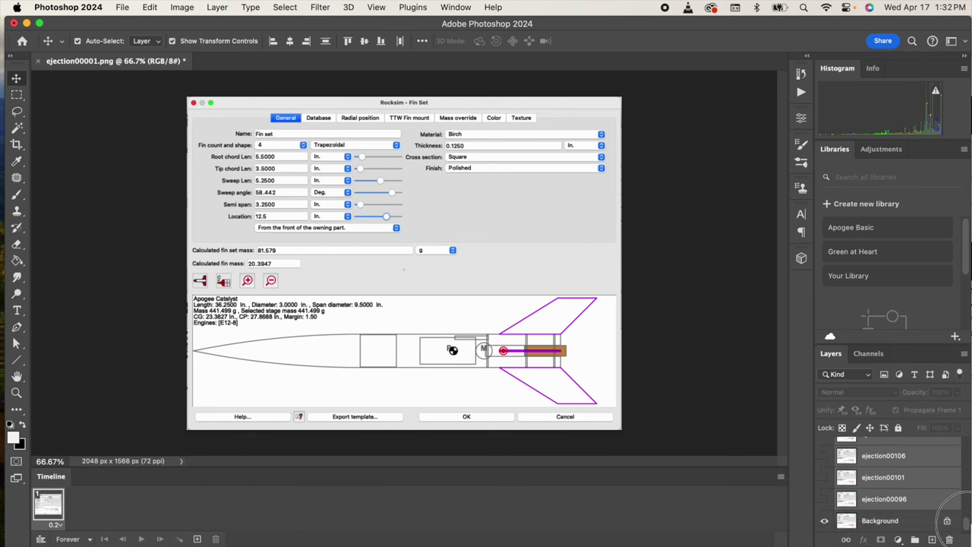
- Add frames two and three showing ejection00096 and ejection00101 respectively
left_click(198, 538)
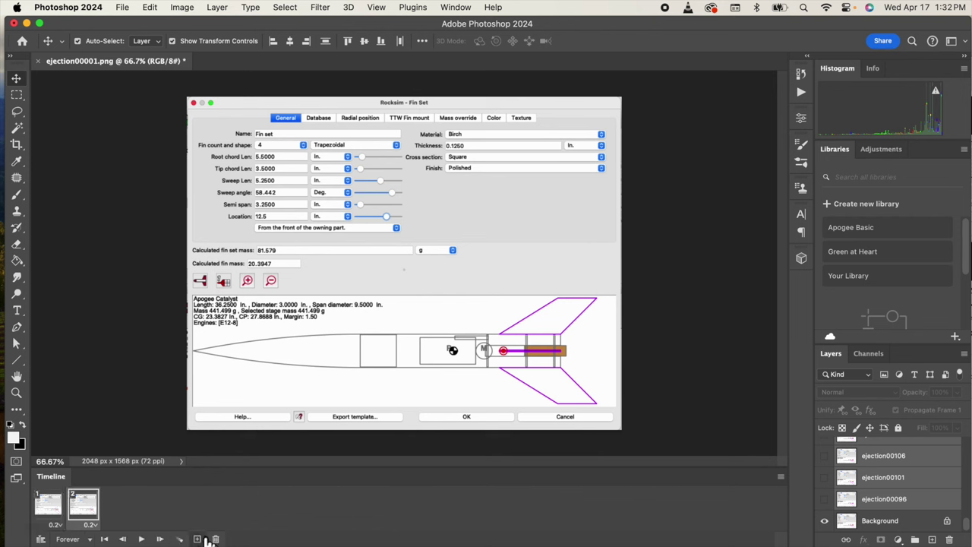
left_click(825, 499)
left_click(825, 520)
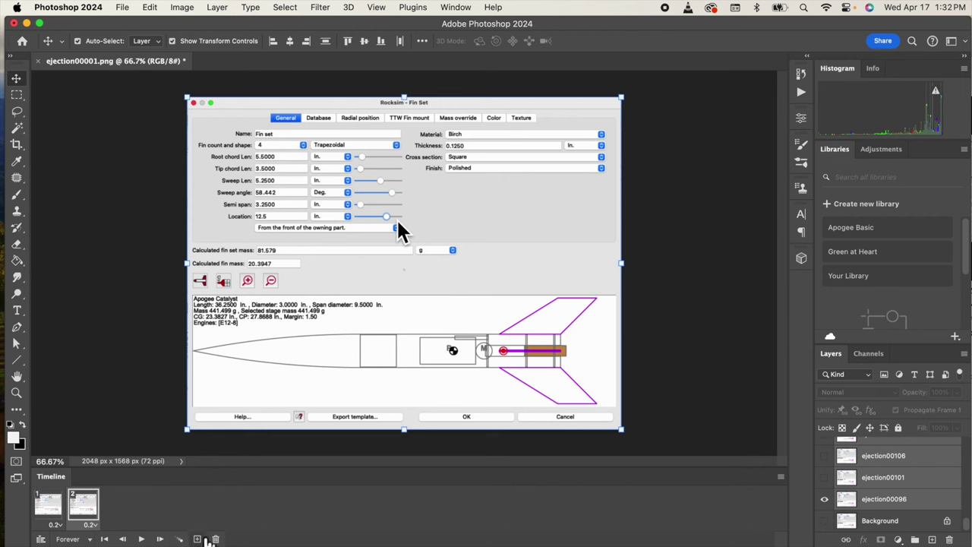
left_click(198, 539)
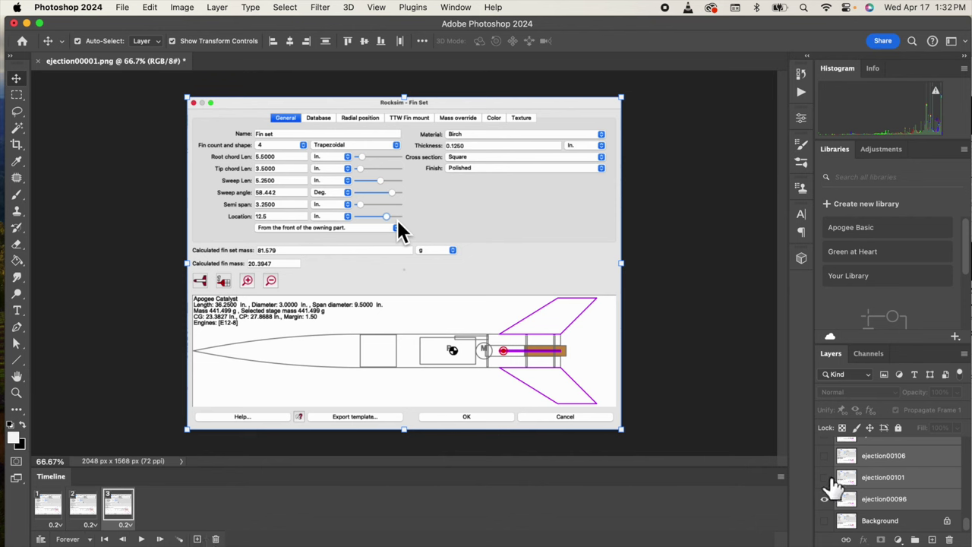
left_click(825, 477)
left_click(825, 498)
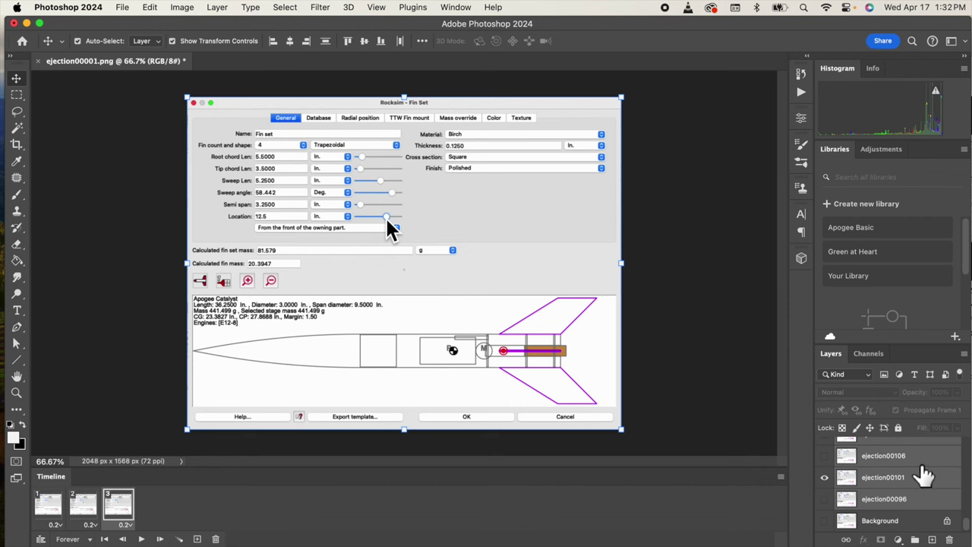
- Add frames four and five showing ejection00106 and ejection00111 respectively
left_click(197, 539)
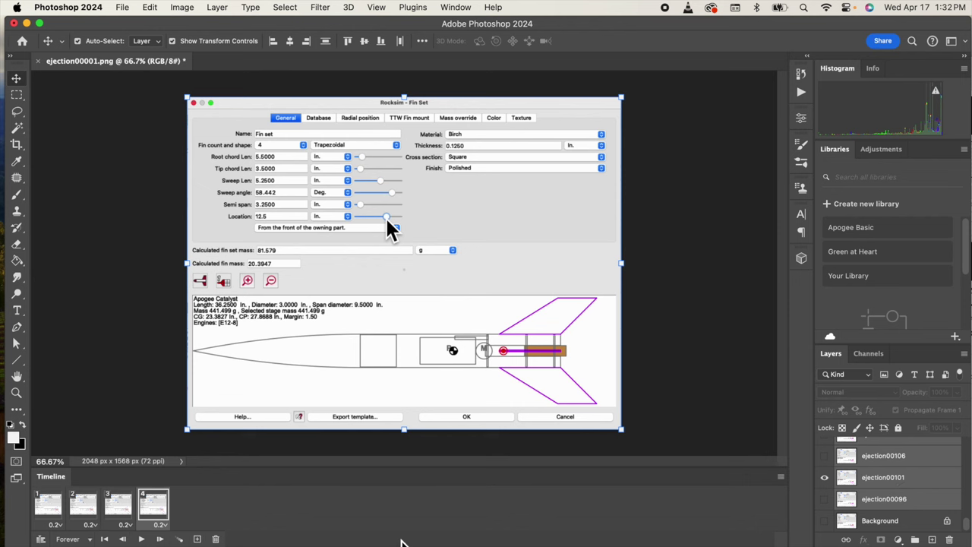
left_click(827, 478)
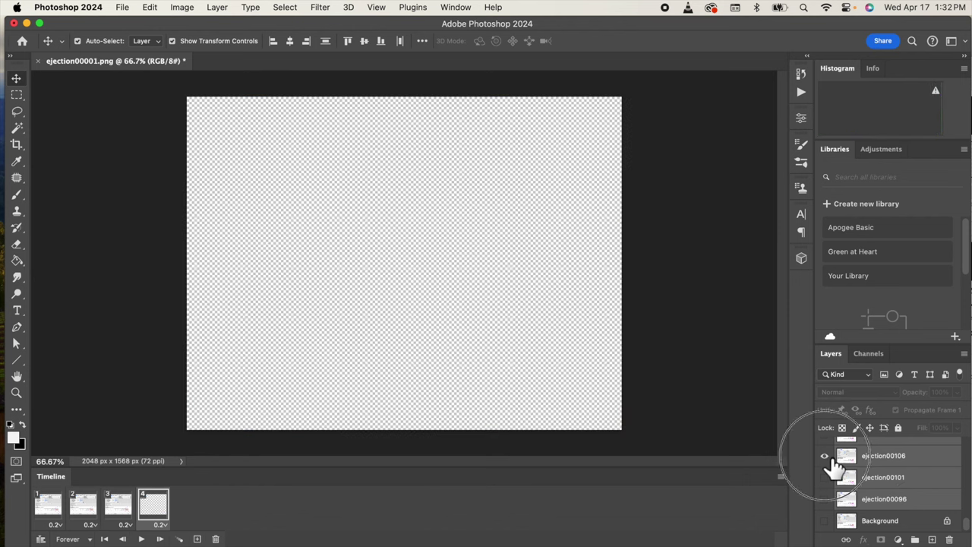
left_click(825, 455)
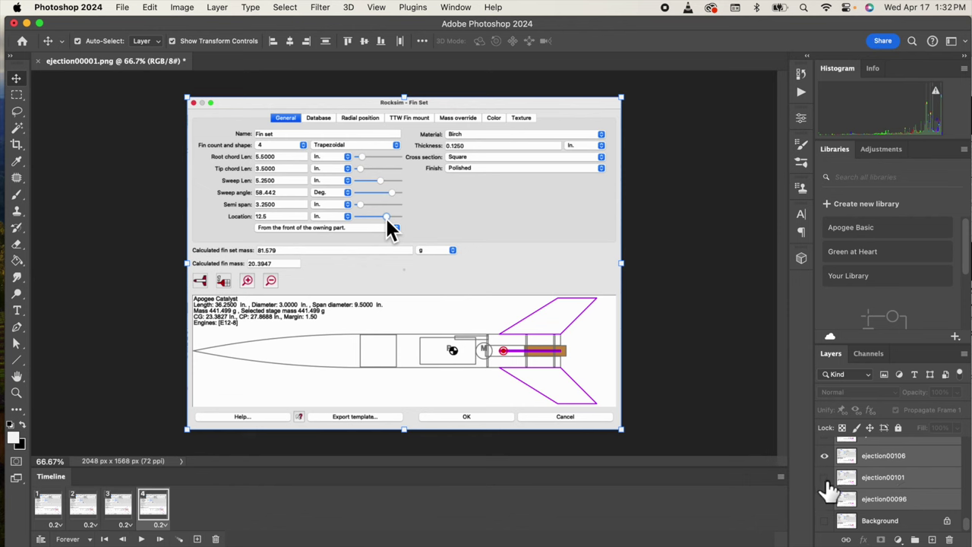
left_click(198, 538)
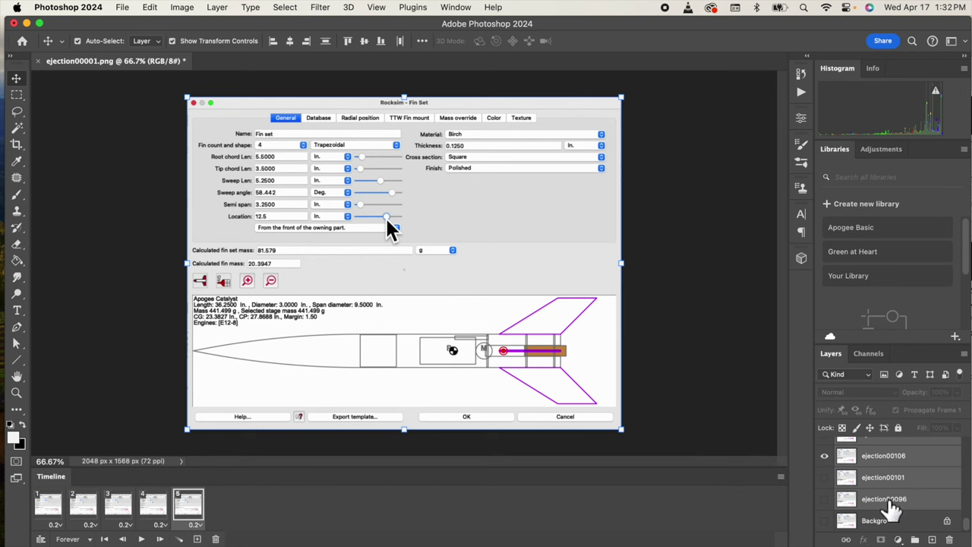
scroll(892, 506, "up", 2)
scroll(893, 505, "up", 1)
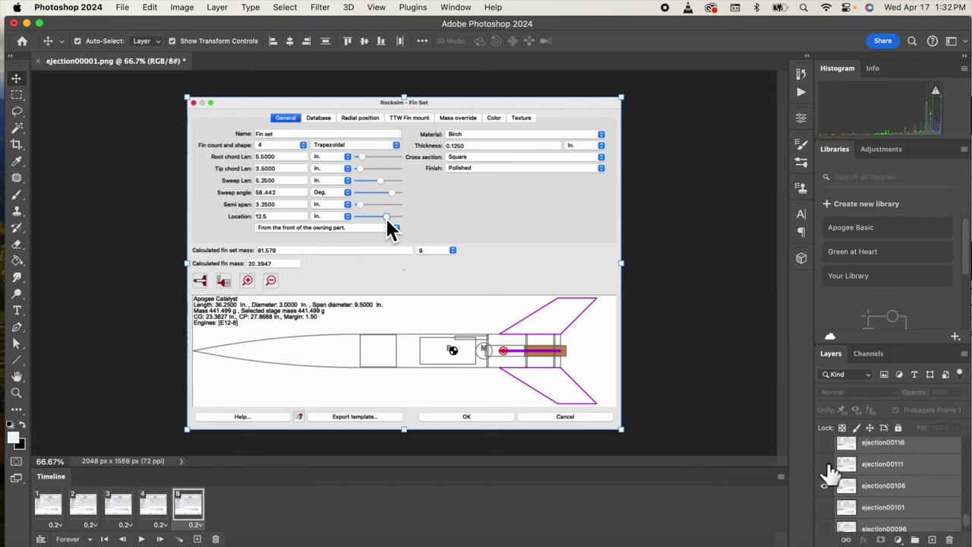
left_click(825, 464)
left_click(825, 486)
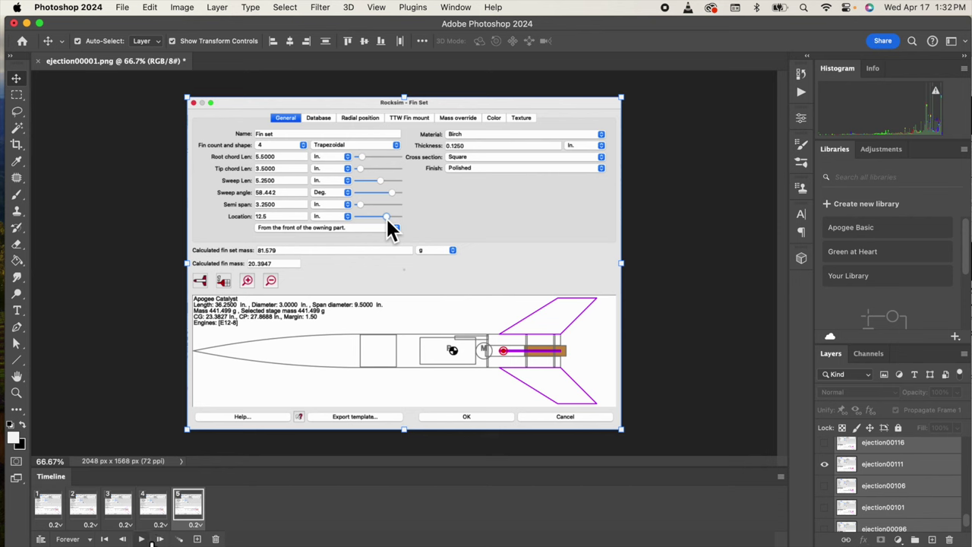
left_click(143, 538)
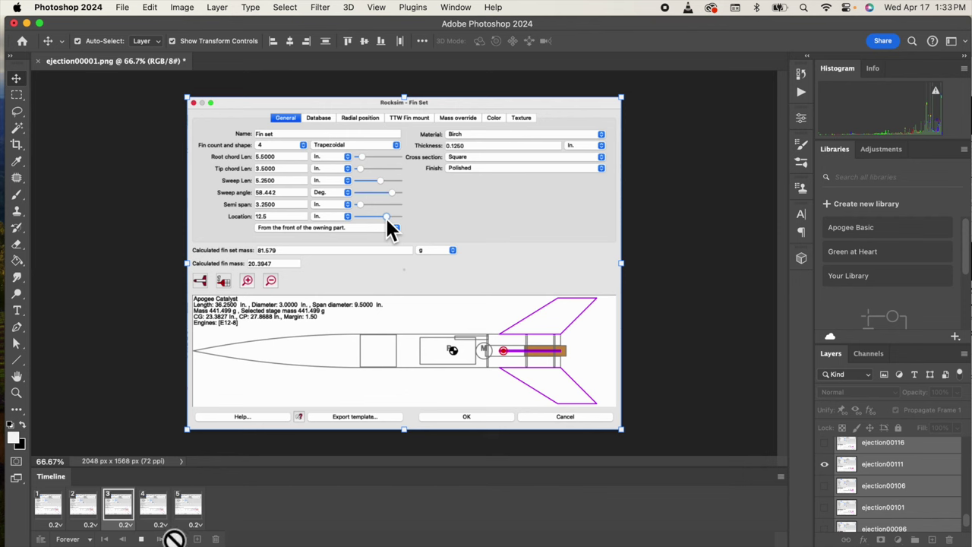
key("space")
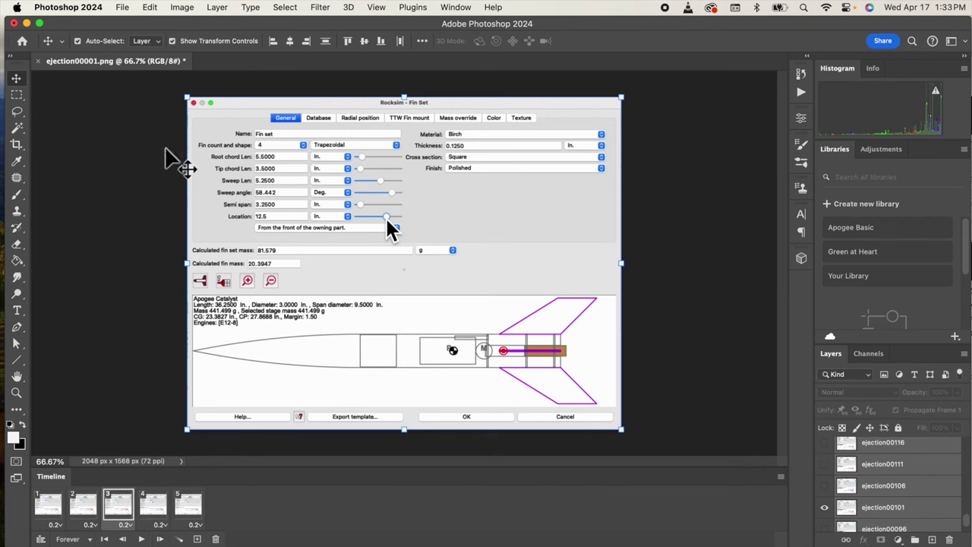
- Open the File menu and the Save As dialog, then cancel both
left_click(121, 8)
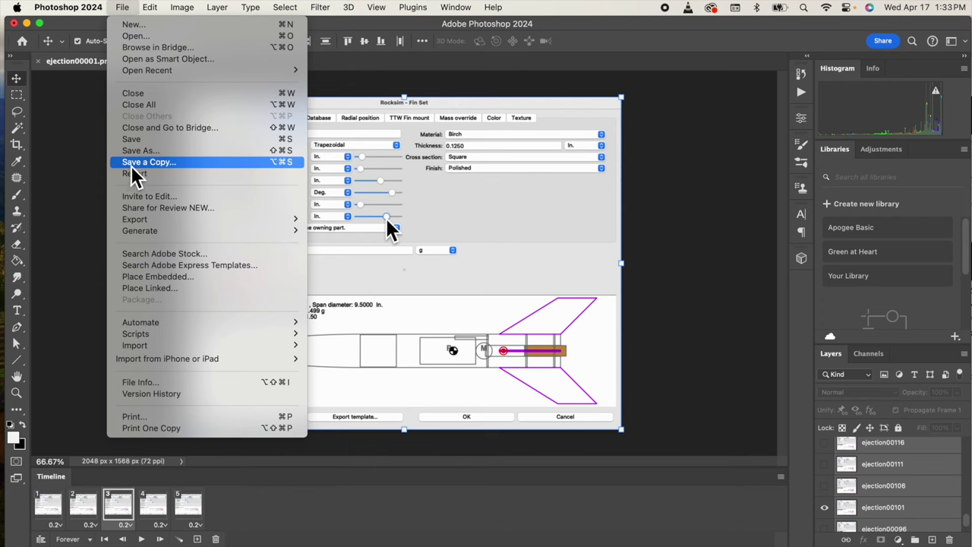
left_click(380, 183)
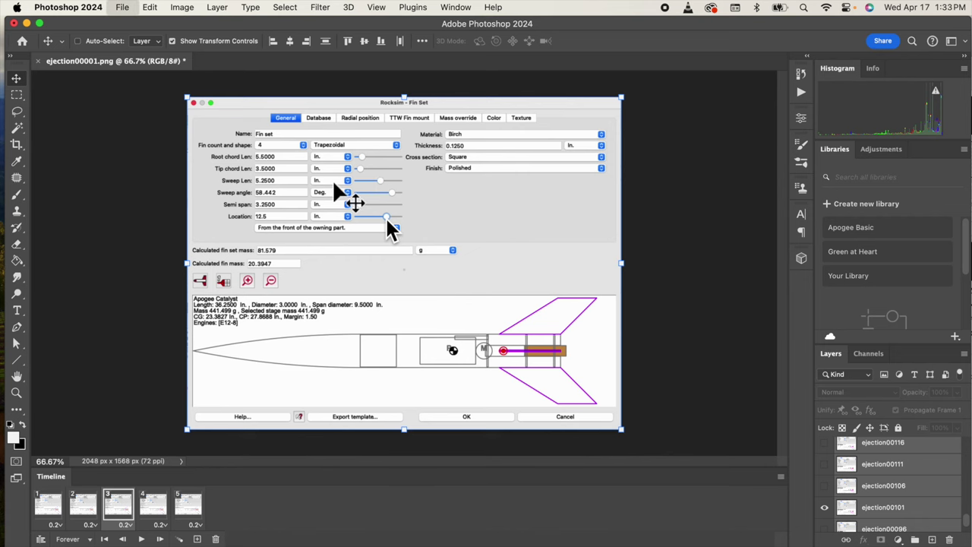
key("super+s")
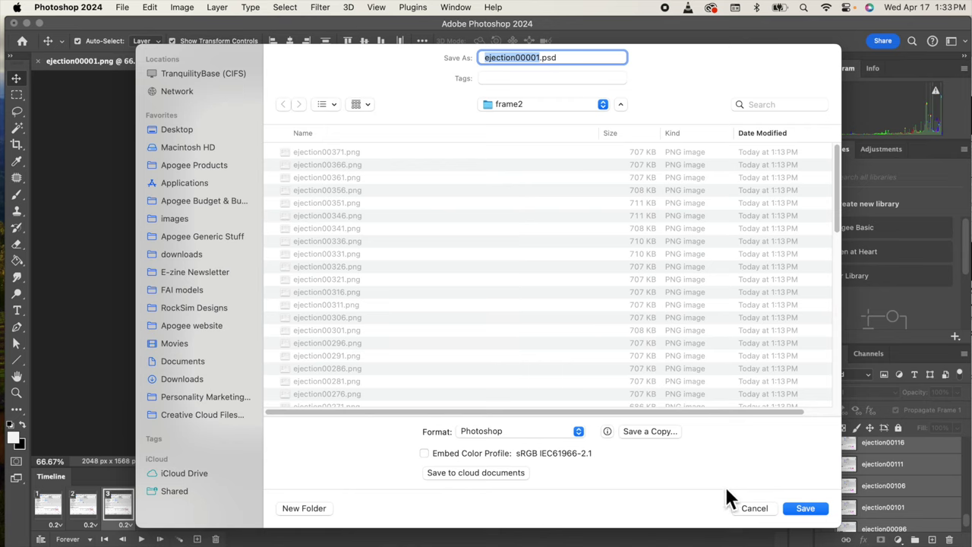
left_click(753, 508)
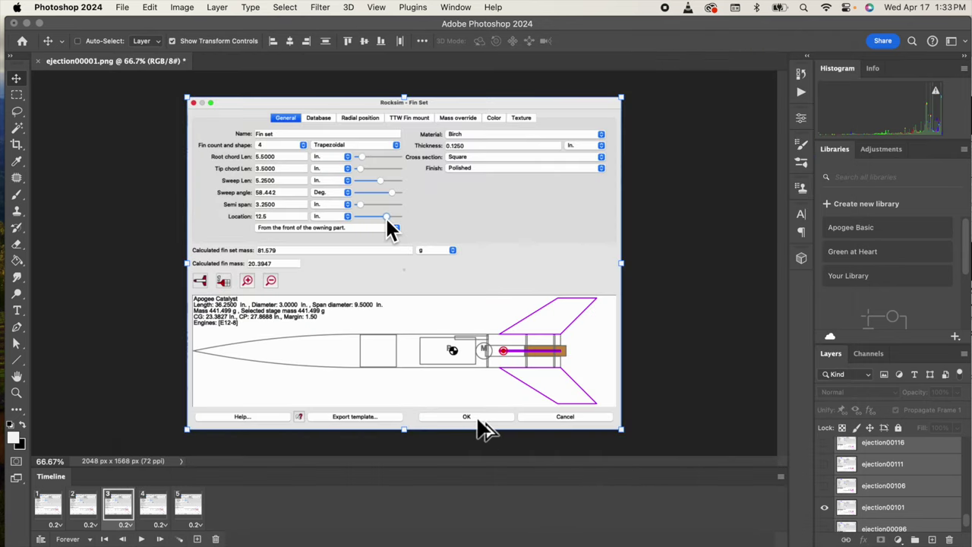
- In Save for Web, choose GIF format and set the width to 300 px
key("super+alt+shift+s")
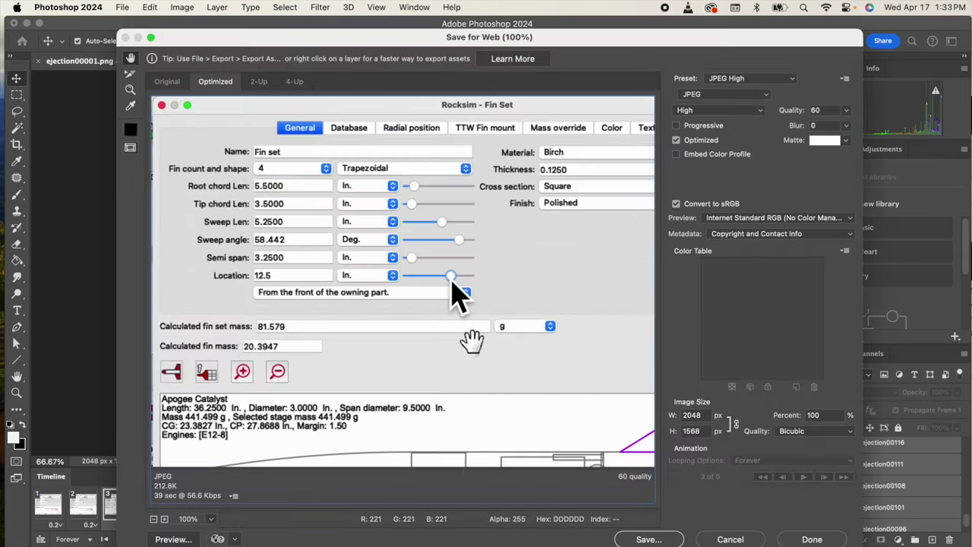
left_click_drag(402, 38, 381, 25)
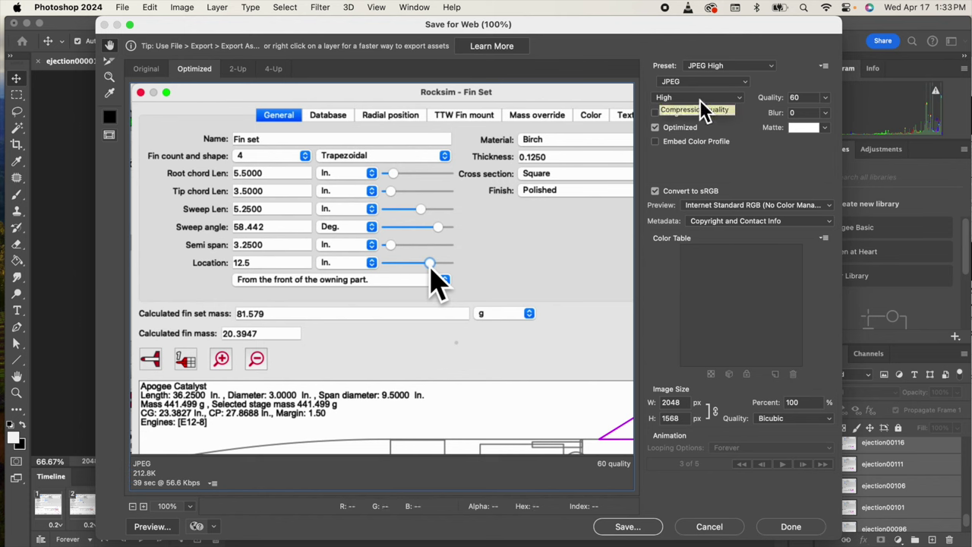
left_click(689, 84)
left_click(690, 73)
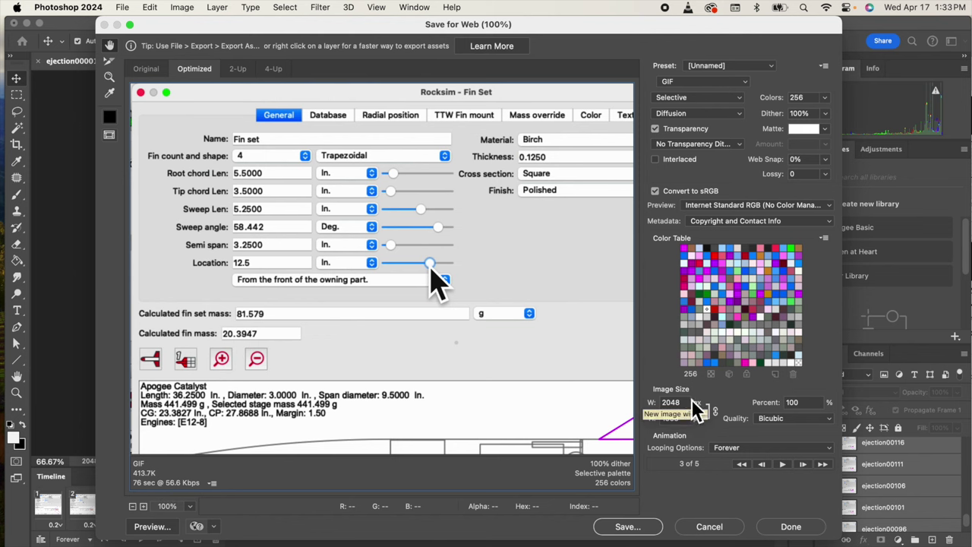
left_click(656, 405)
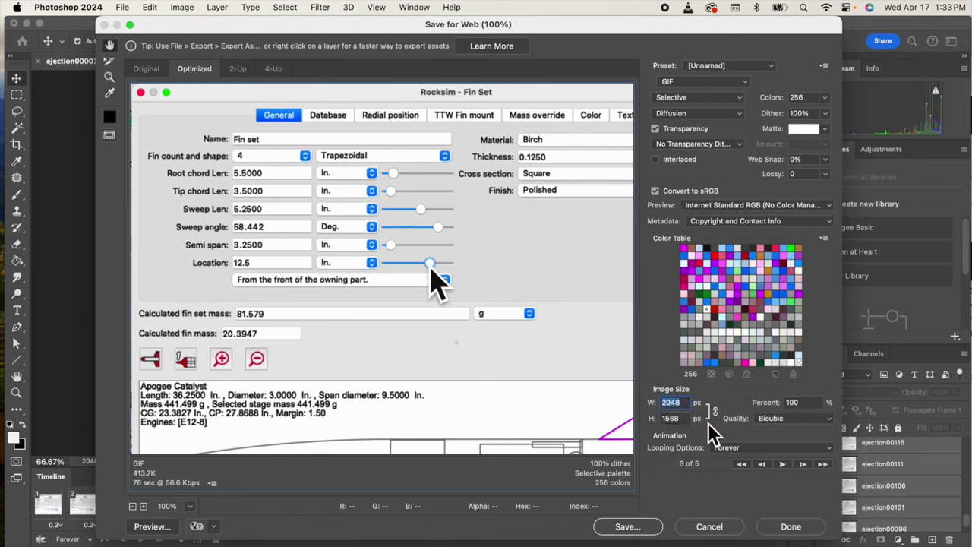
type("300")
key("Tab")
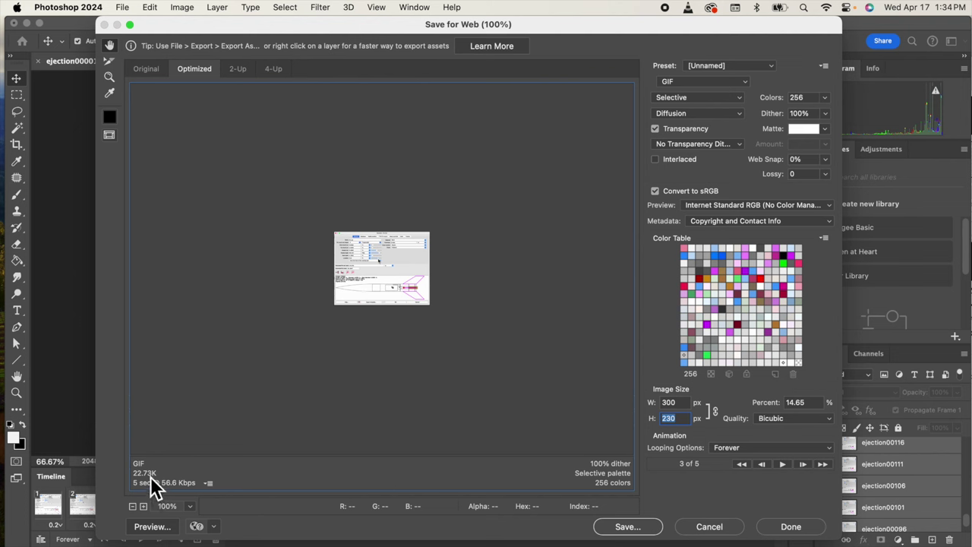
- Save the GIF to the Desktop as animation1.gif
left_click(643, 532)
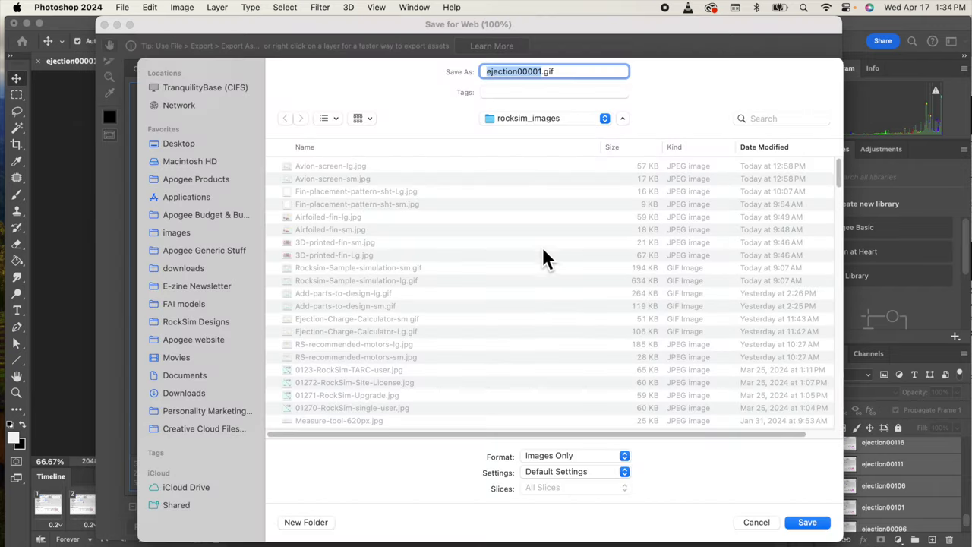
left_click(191, 142)
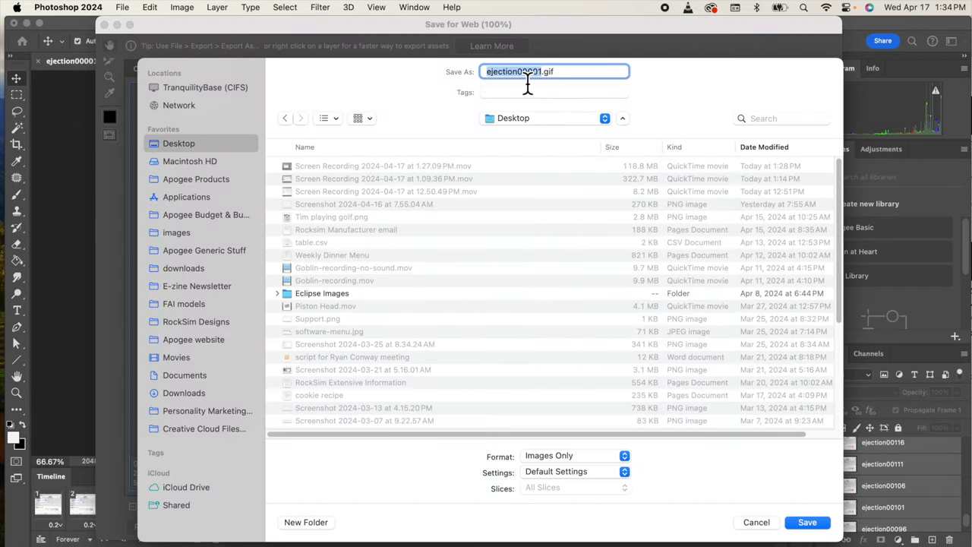
type("anima")
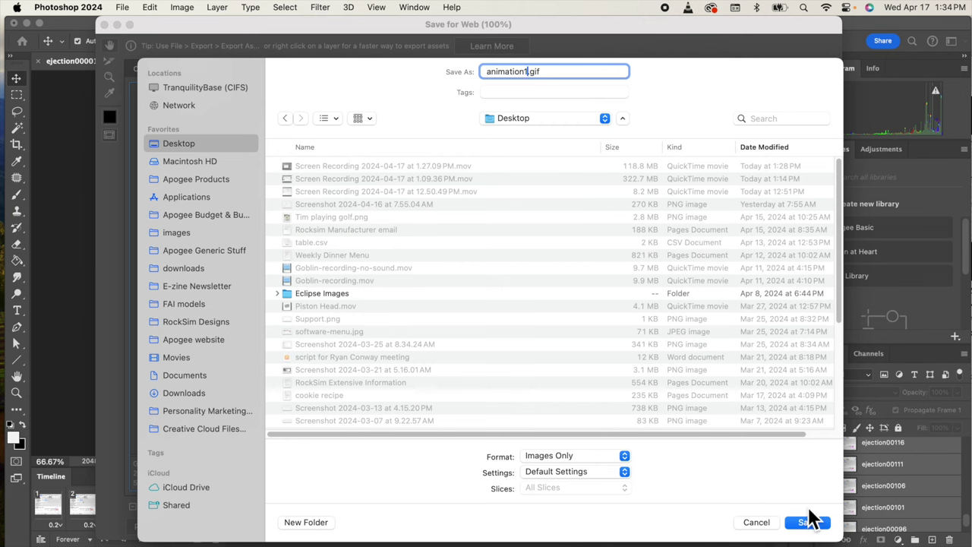
left_click(807, 522)
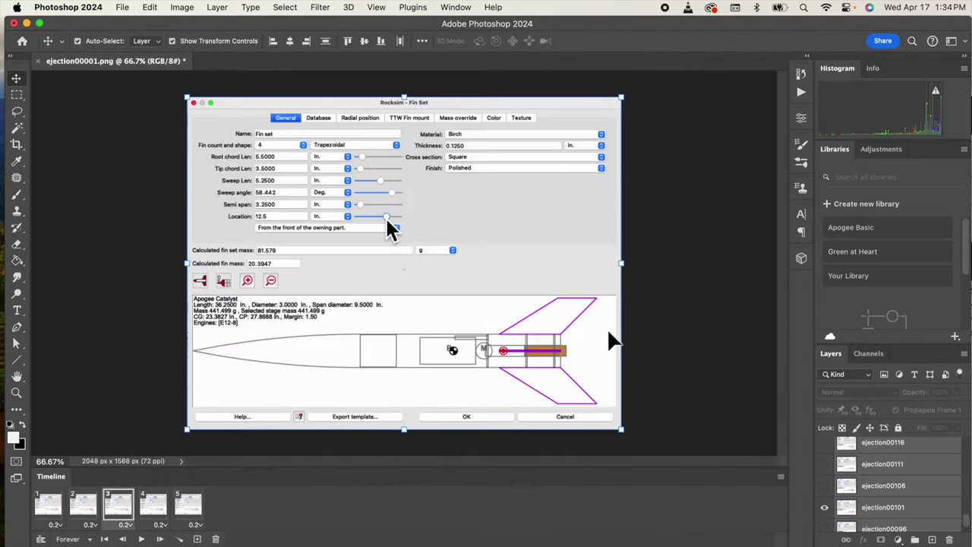
- Preview animation1.gif from the Desktop in Finder's Gallery view, then switch to Safari
double_click(698, 27)
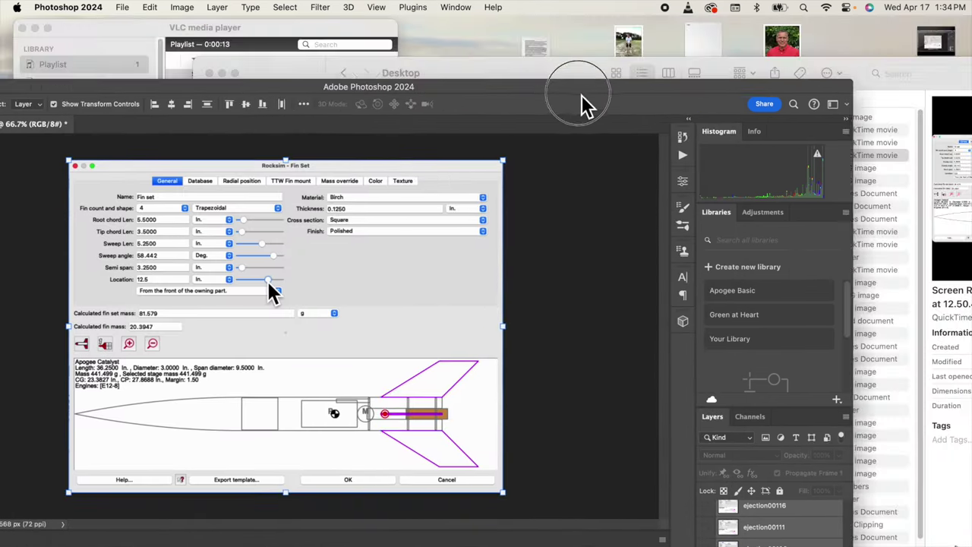
left_click(540, 69)
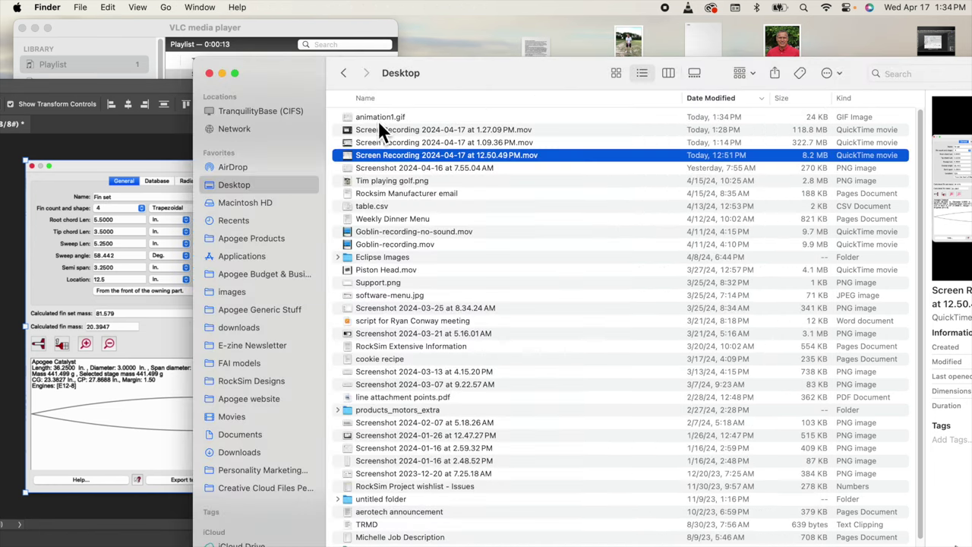
left_click_drag(551, 67, 442, 36)
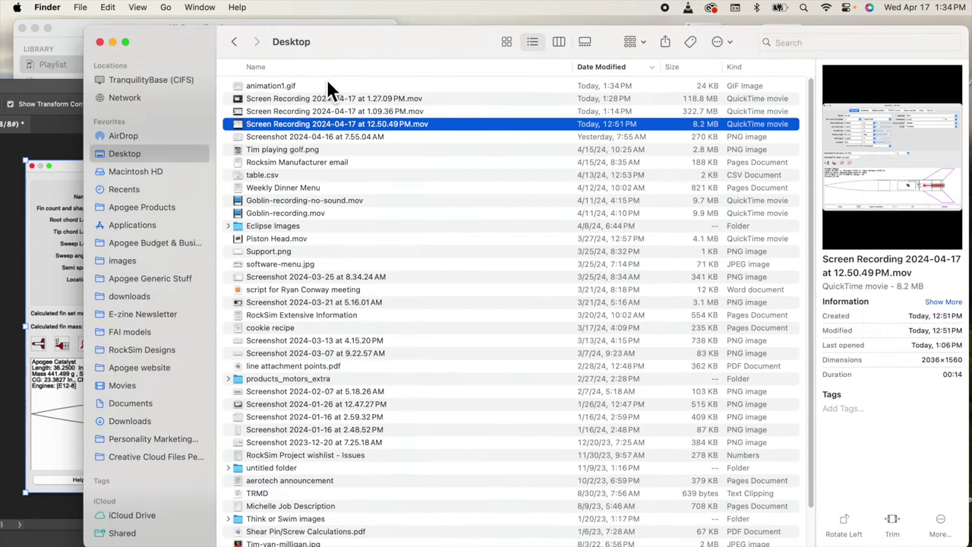
left_click(275, 87)
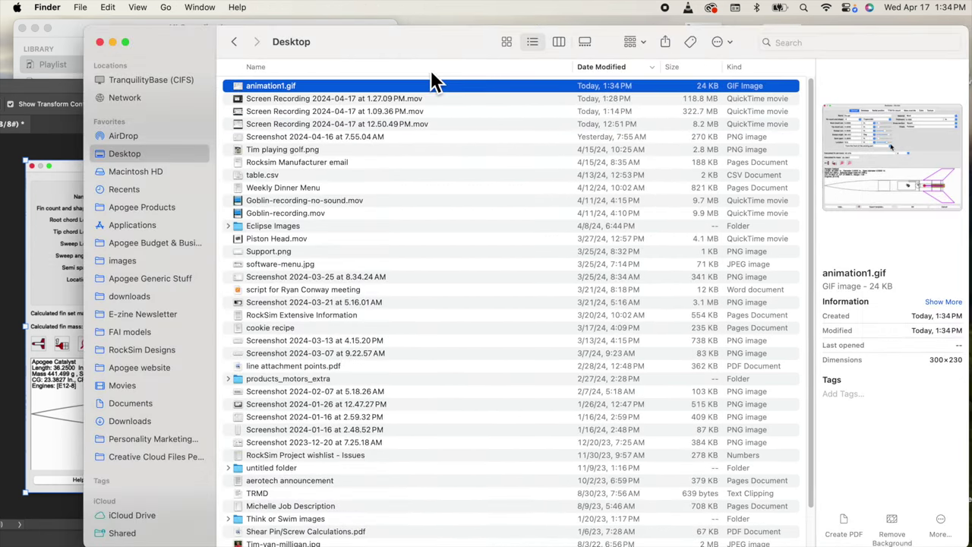
left_click(589, 42)
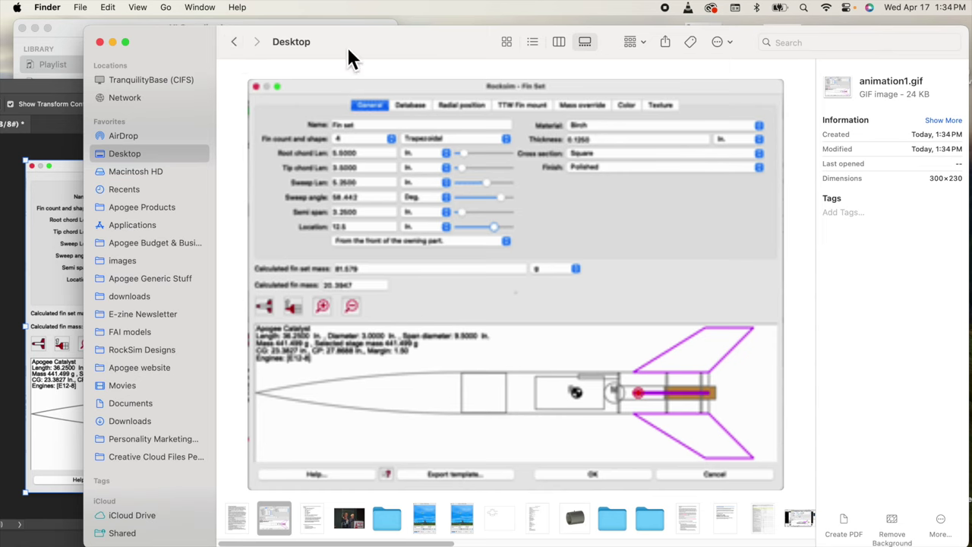
left_click_drag(352, 40, 357, 30)
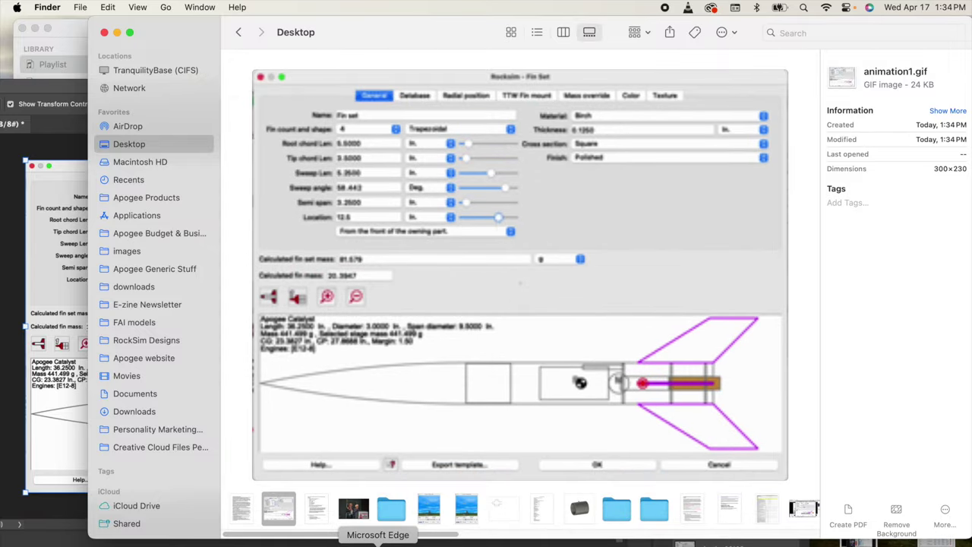
left_click(174, 540)
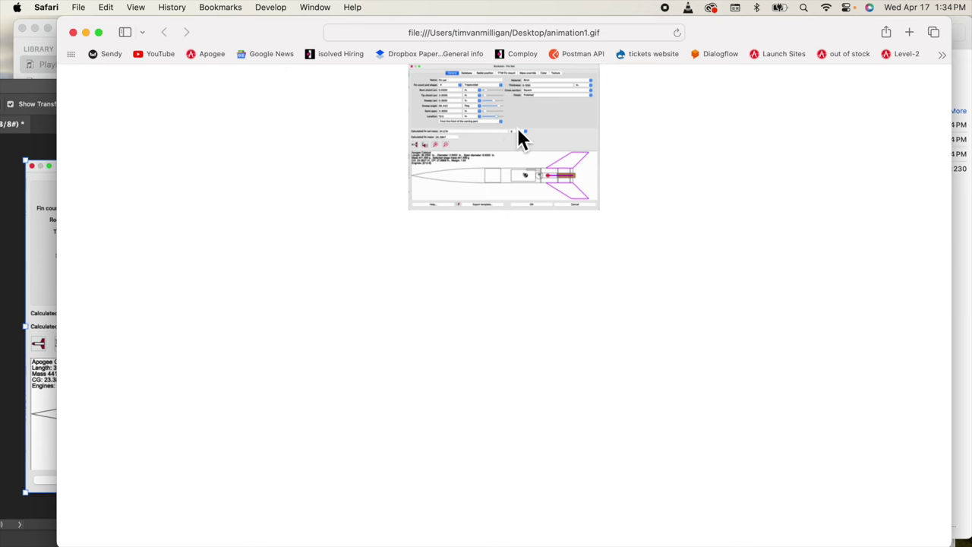
- Close the Safari window showing animation1.gif and move the other GIF window left
left_click(74, 32)
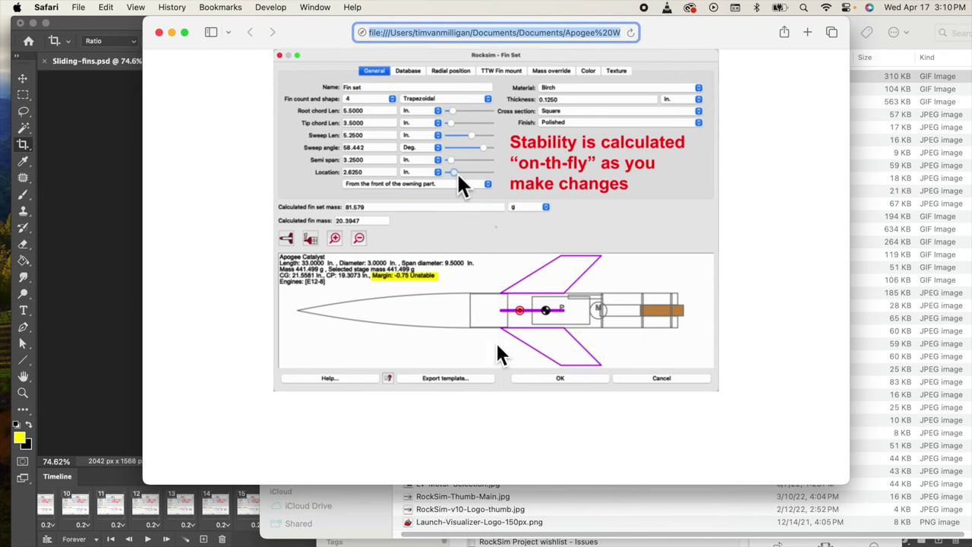
left_click_drag(673, 48, 600, 66)
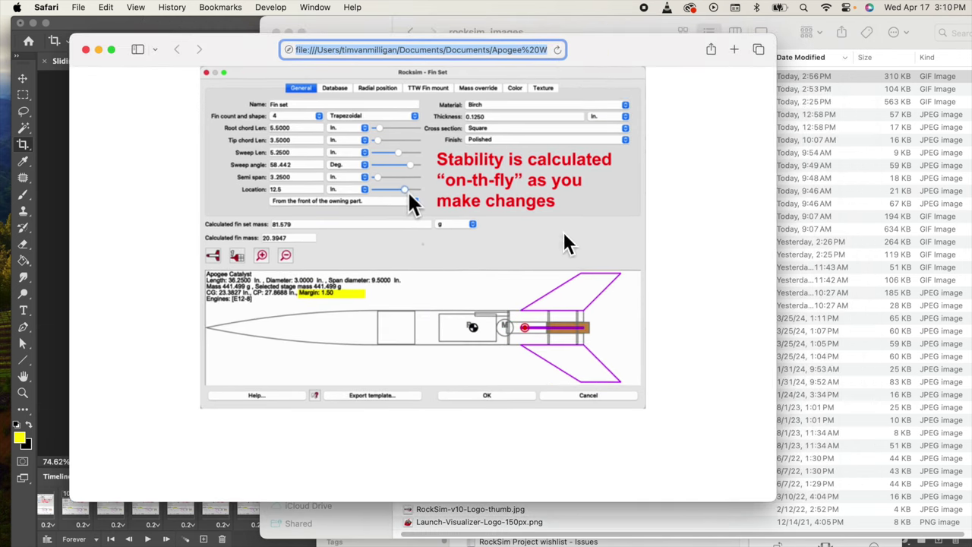
- Select Sliding-fins-stability-lg.gif in Finder and return to Photoshop
left_click(794, 83)
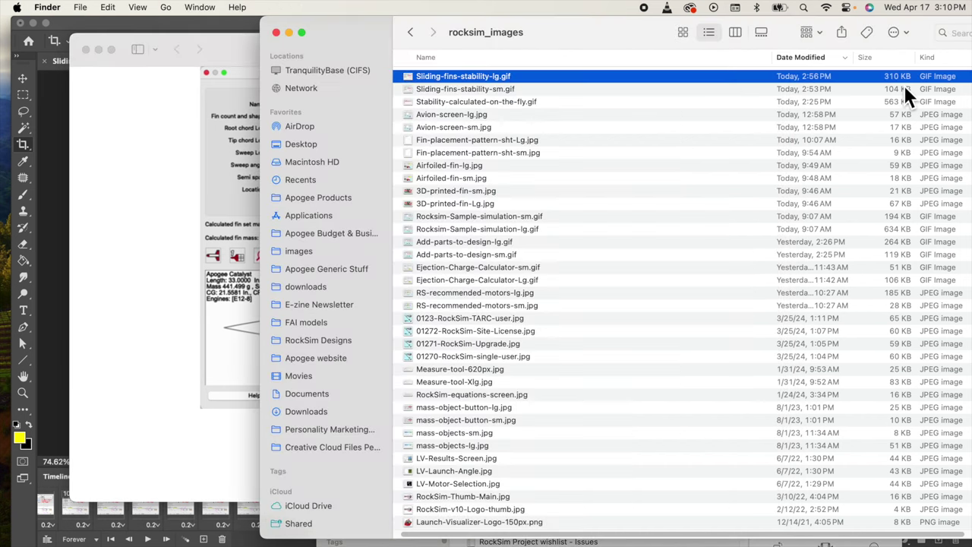
left_click(52, 193)
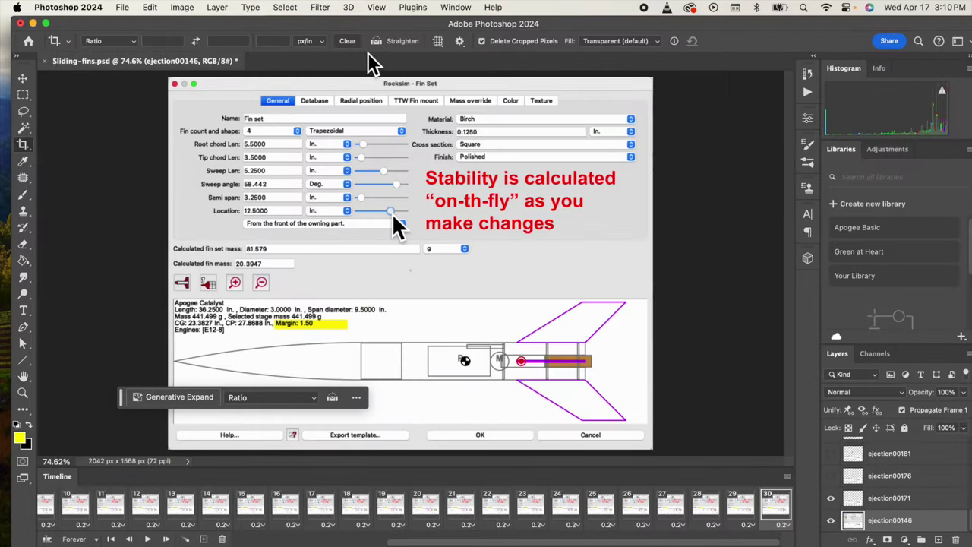